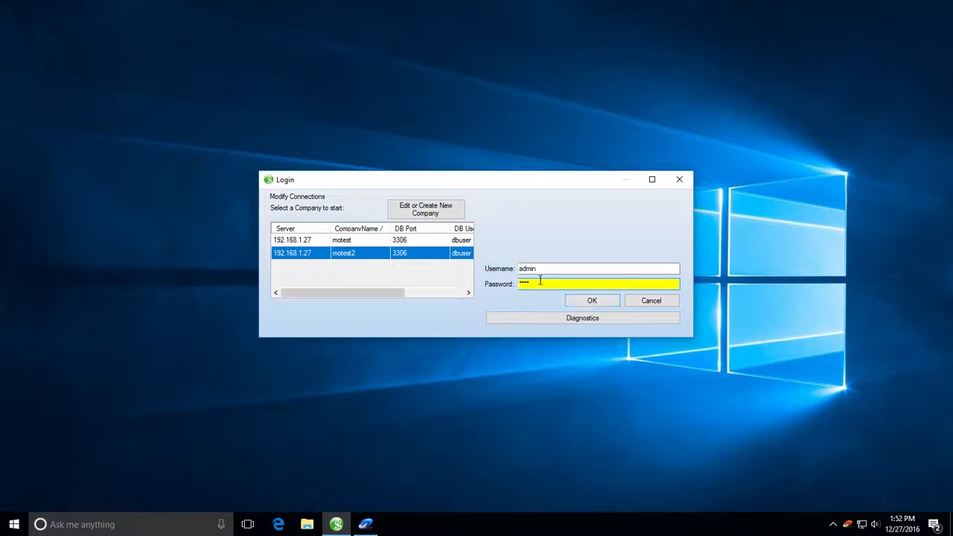
Step: Log in to the motest2 company with the filled-in username and password
left_click(596, 303)
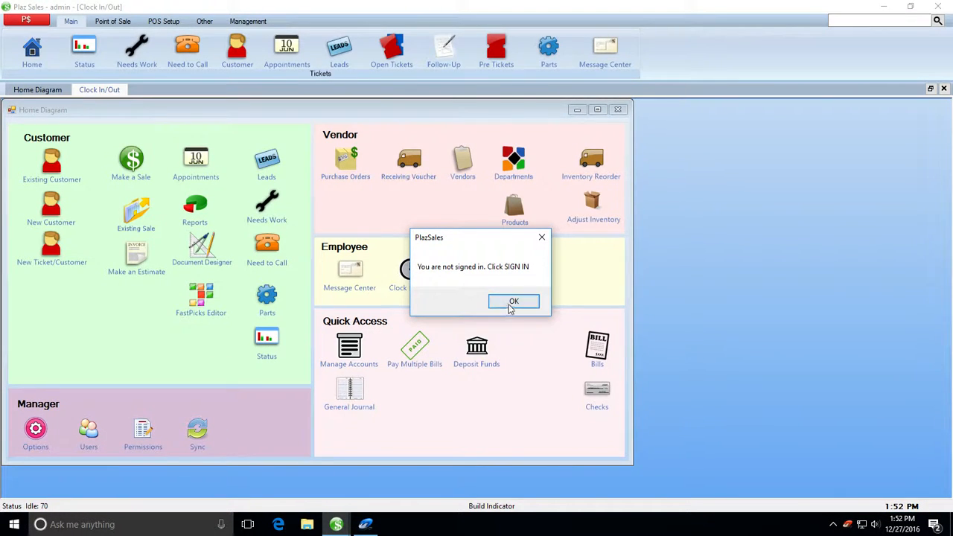
Step: Dismiss the not-signed-in notice, clock in with the employee password, and return to the Home Diagram
left_click(514, 303)
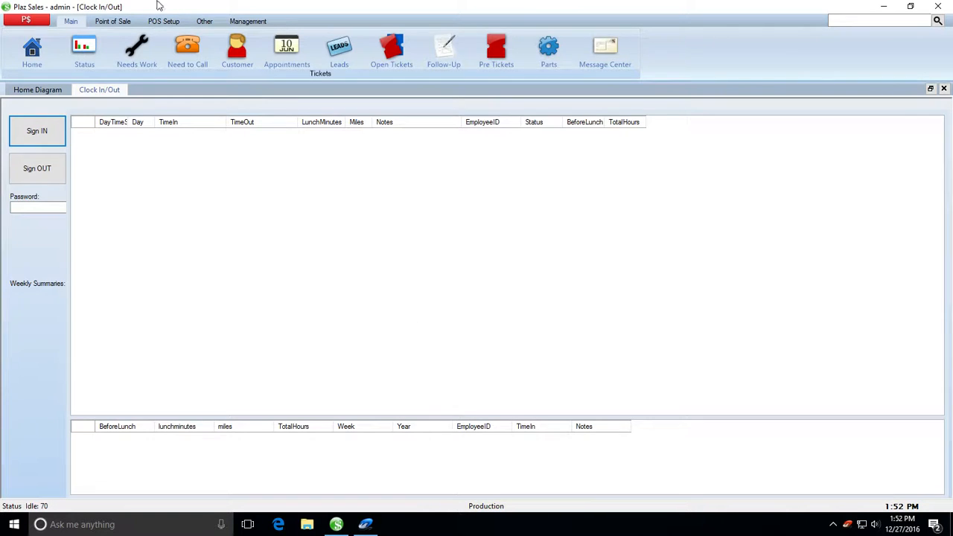
left_click(41, 208)
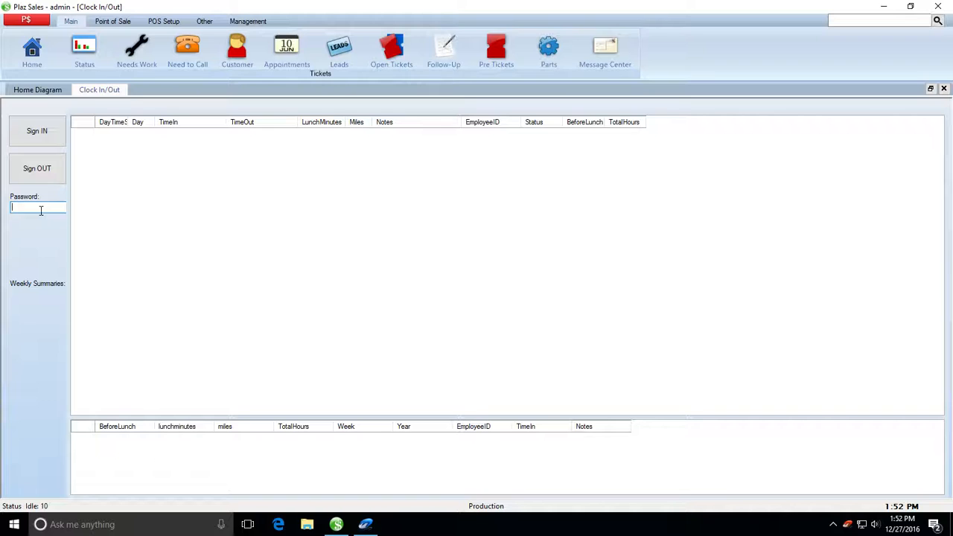
type("1")
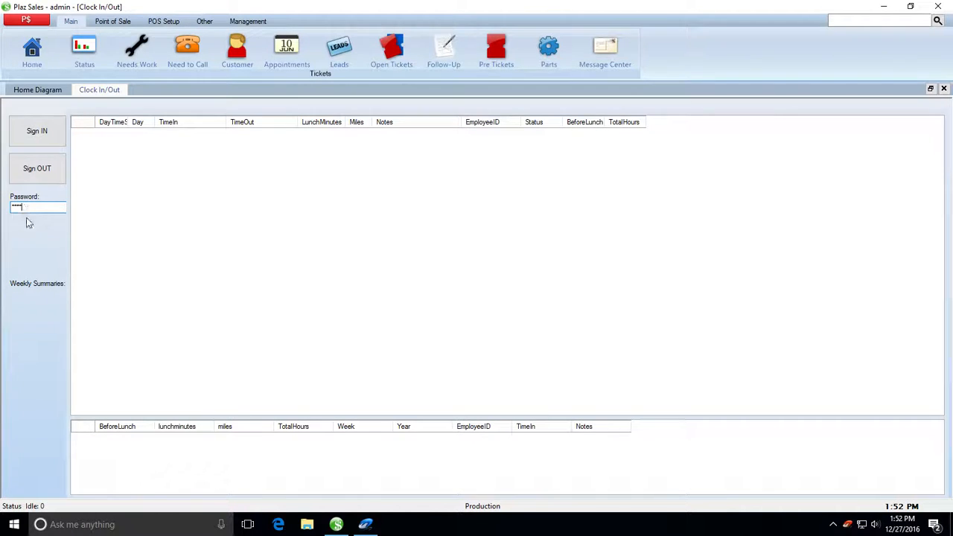
left_click(41, 133)
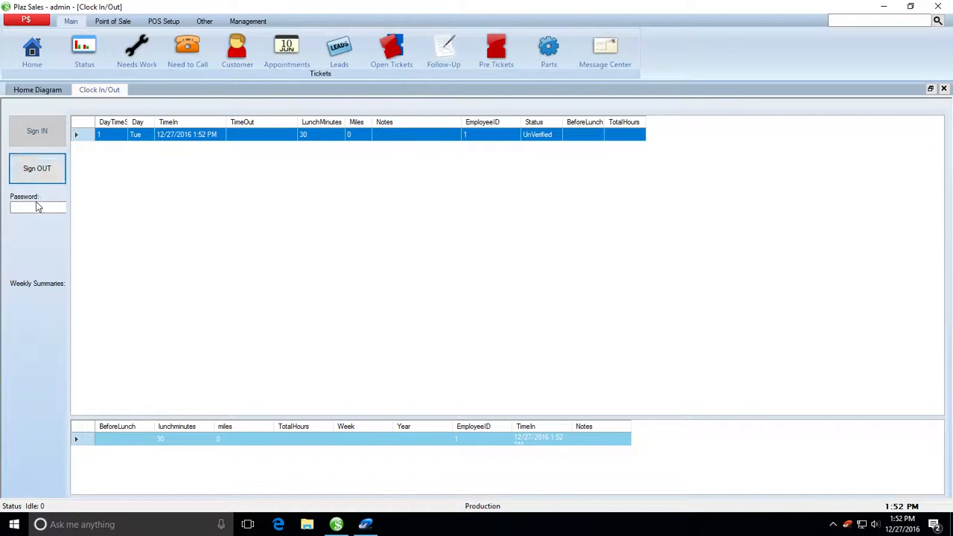
left_click(39, 90)
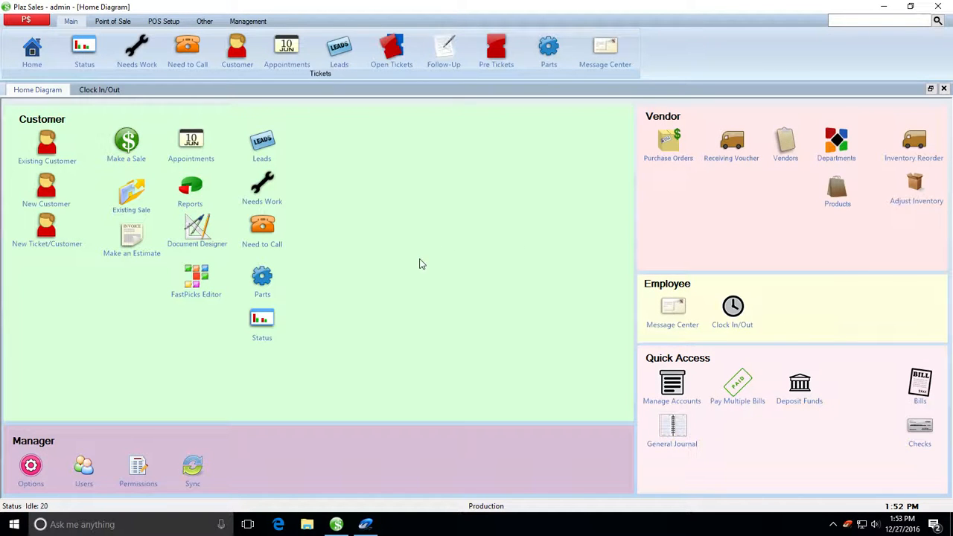
Step: Start new Sale #1000 from the Point of Sale commands
left_click(52, 206)
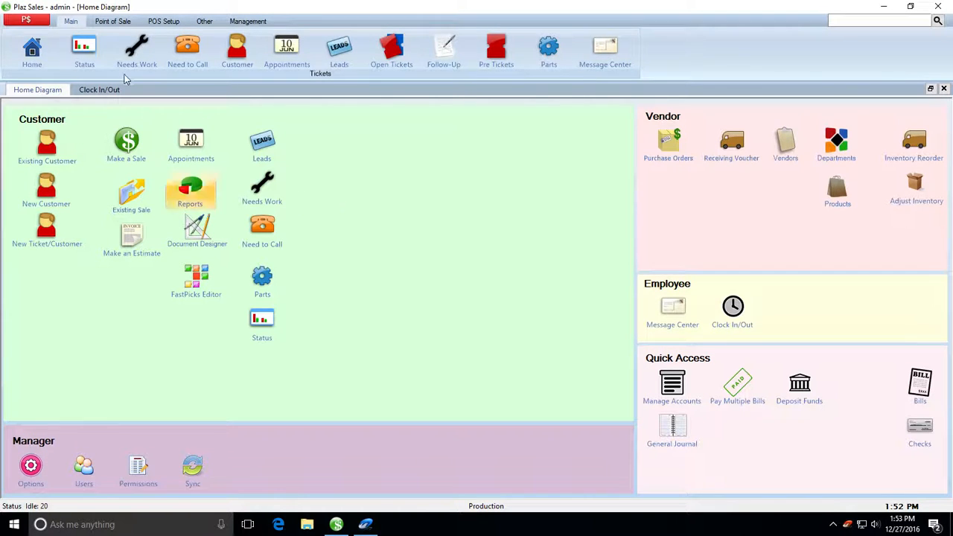
left_click(109, 23)
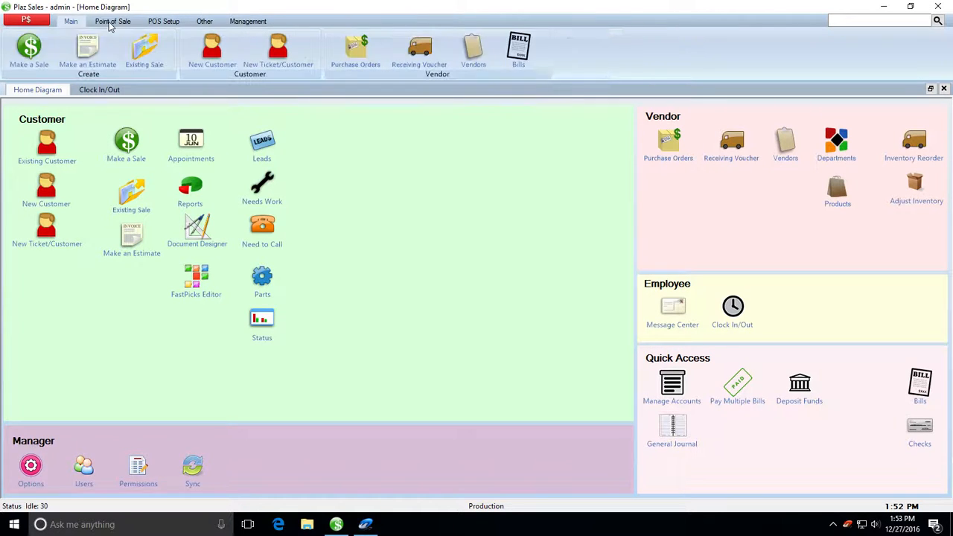
left_click(30, 51)
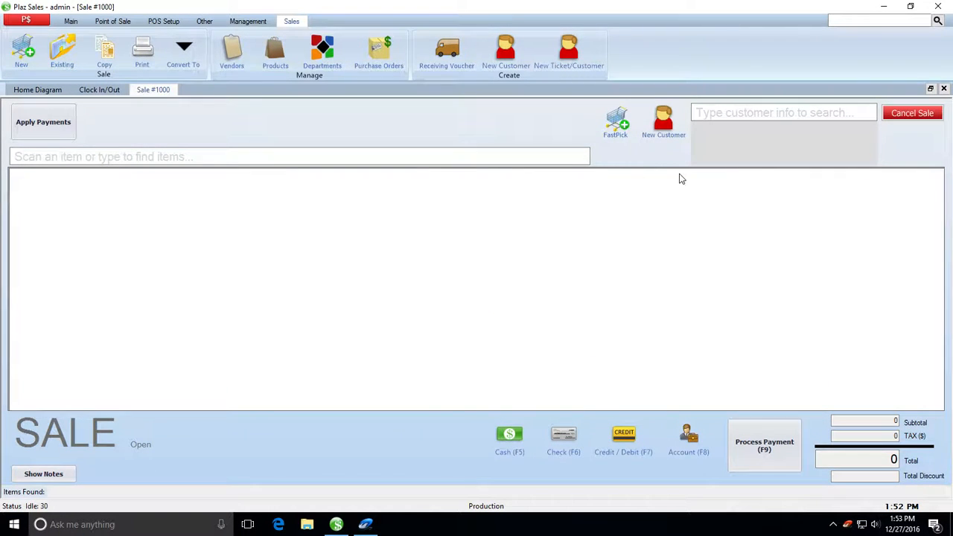
Step: Search the sale's customer box for the customer's full name and choose to create them
left_click(718, 113)
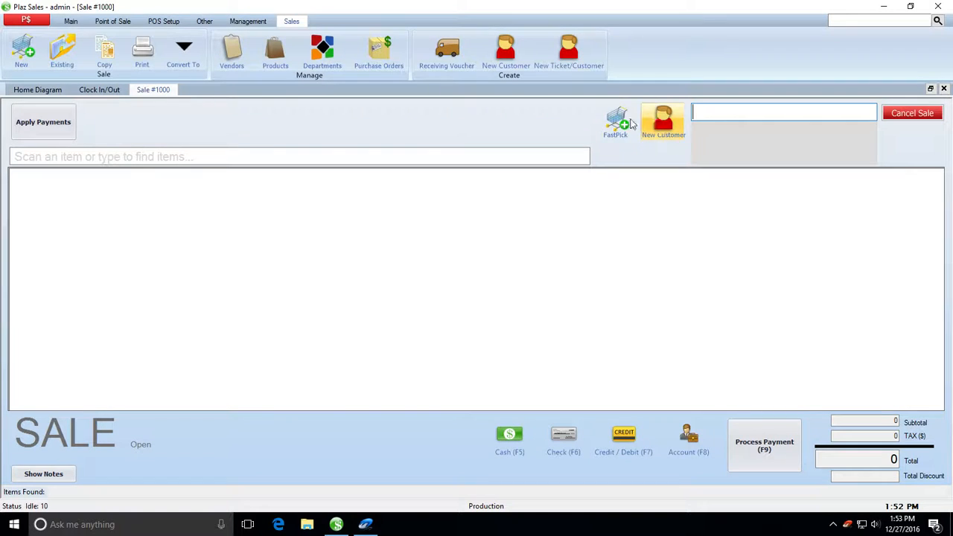
right_click(717, 112)
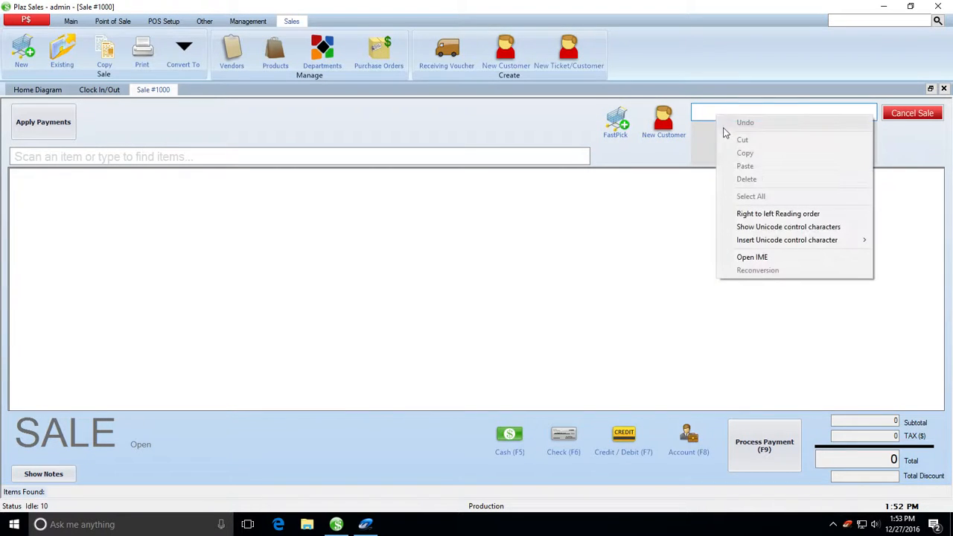
left_click(711, 109)
type("B")
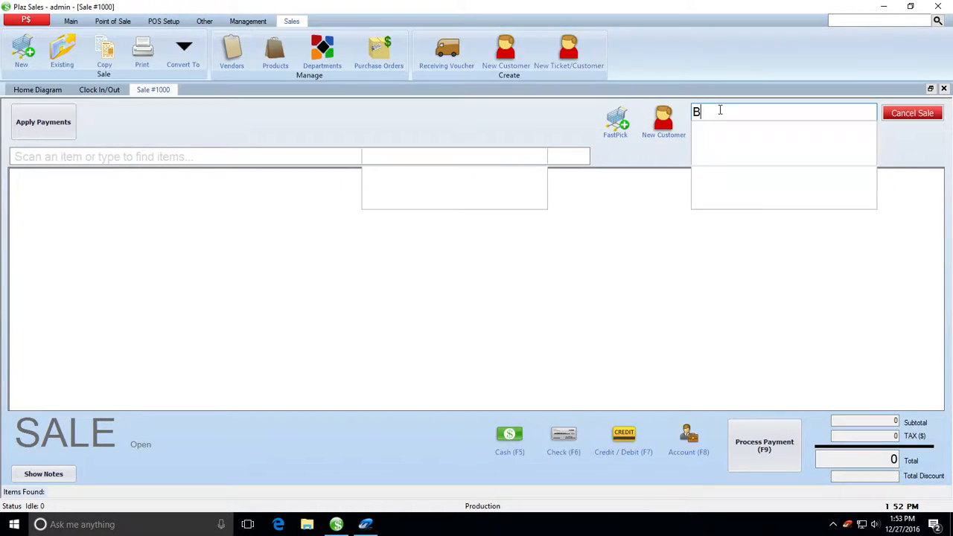
type("ob S")
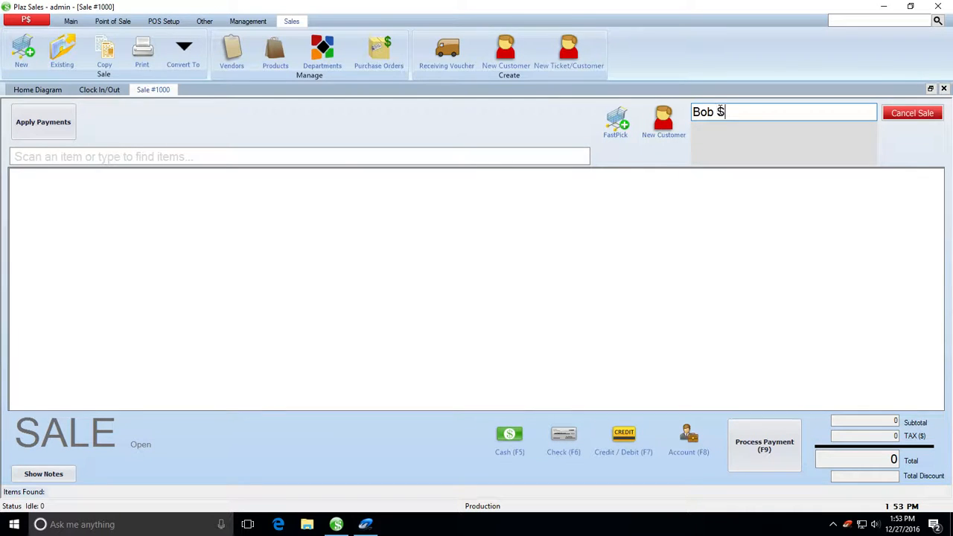
type("mith")
key("Return")
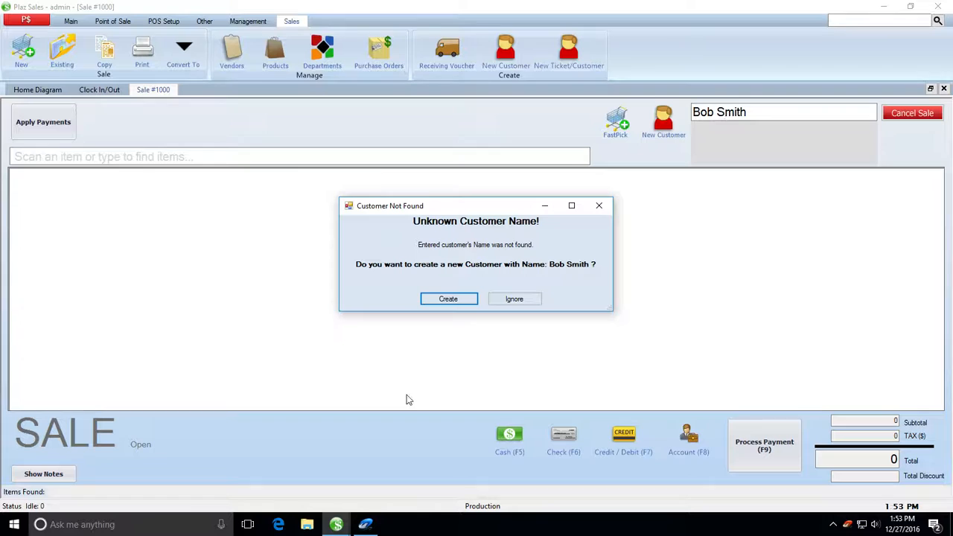
left_click(454, 300)
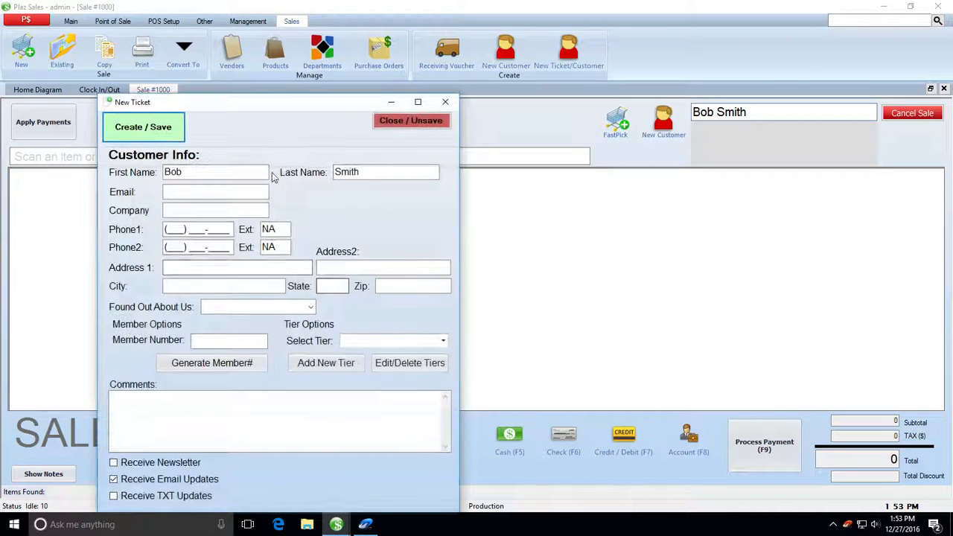
Step: Fill the new customer's Email with 'na', leaving the how-they-found-us field blank
left_click_drag(241, 101, 442, 65)
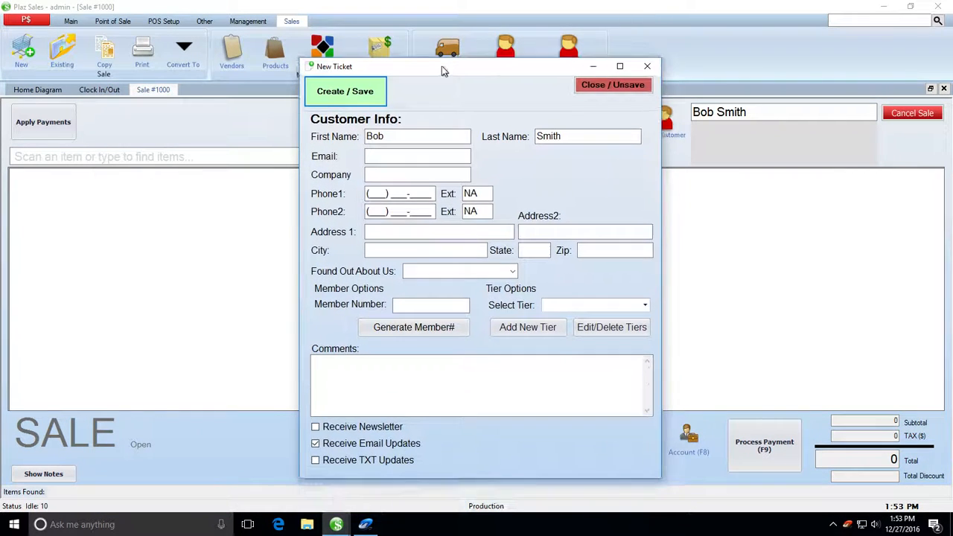
left_click(387, 136)
left_click(573, 135)
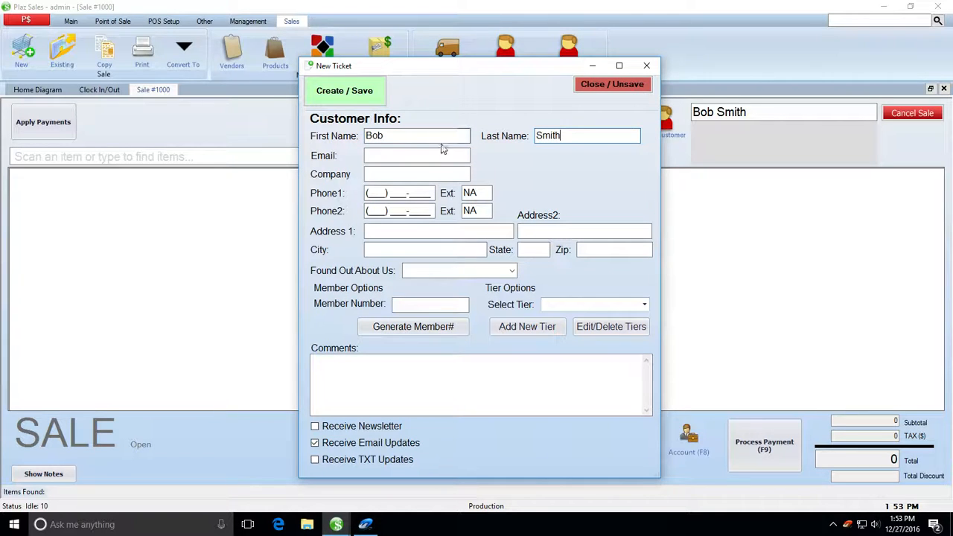
left_click(451, 155)
type("na")
key("Tab")
key("Tab")
key("Tab")
key("Tab")
key("Tab")
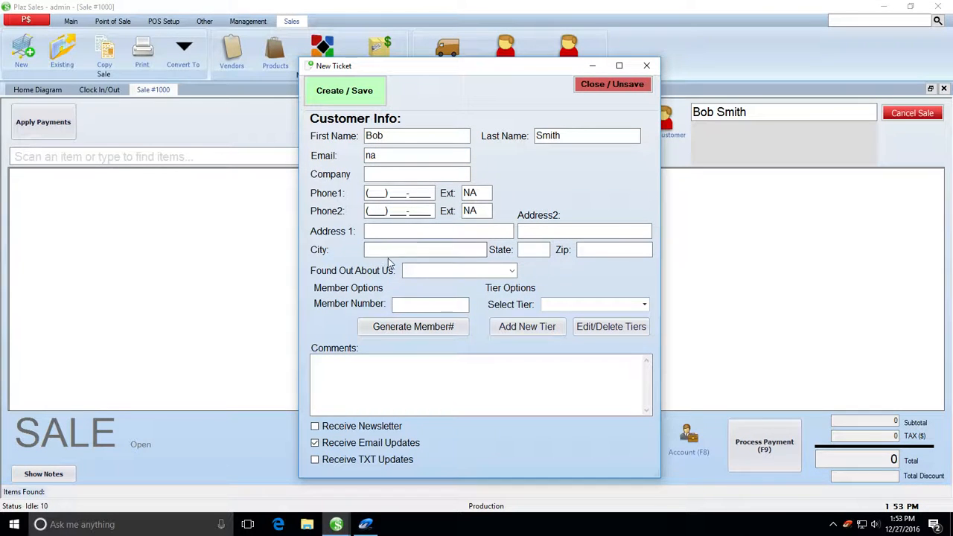
left_click(512, 271)
left_click(514, 271)
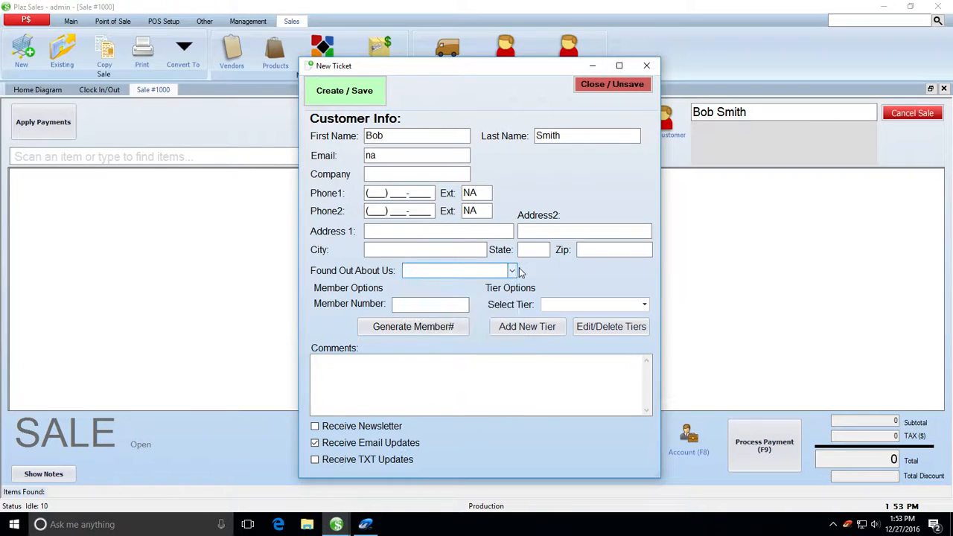
left_click(513, 271)
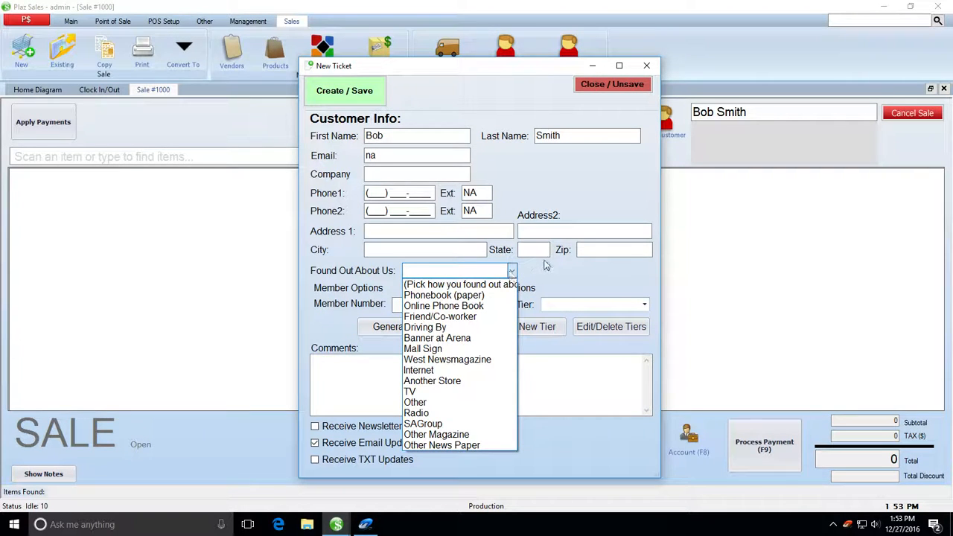
left_click(586, 276)
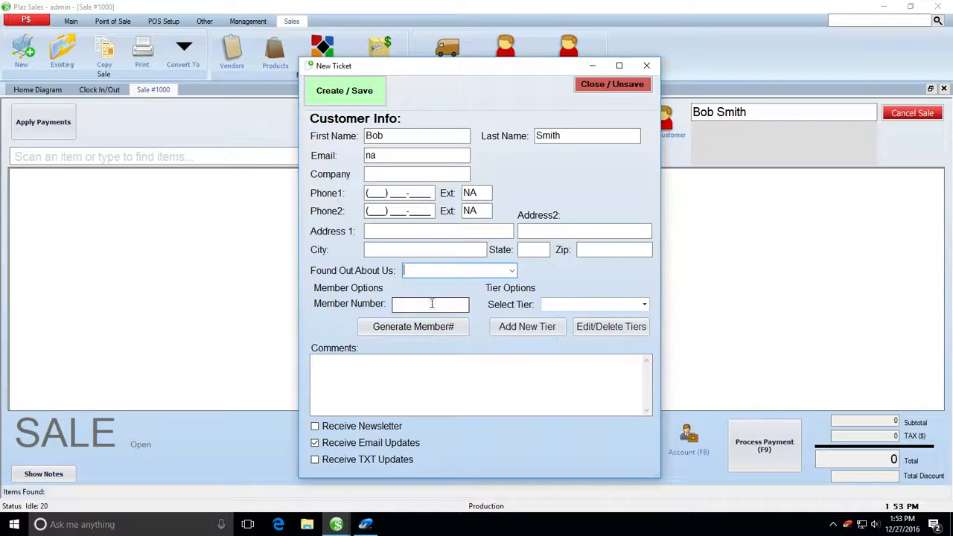
Step: Generate a member number, review the membership tiers, and save the customer to Sale #1000
left_click(408, 329)
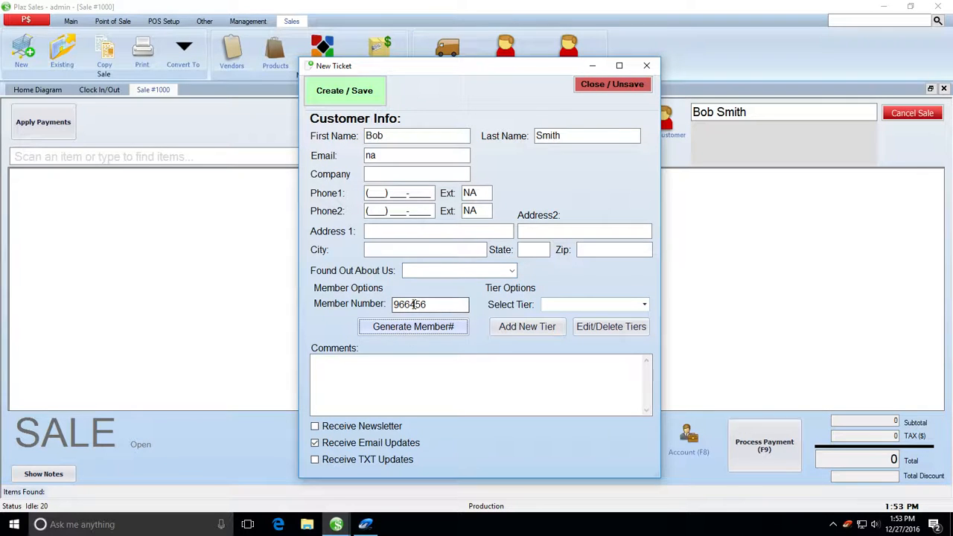
left_click(645, 307)
left_click(645, 307)
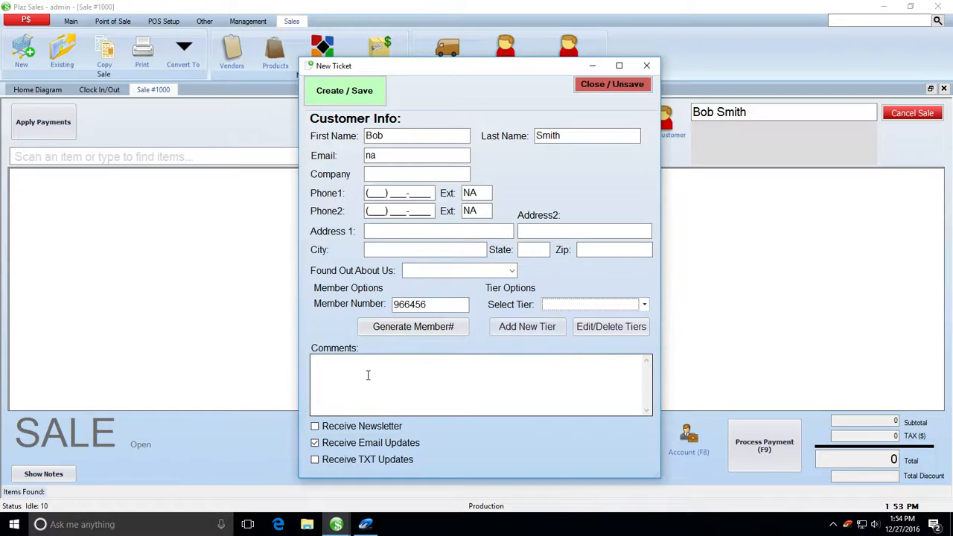
left_click(344, 97)
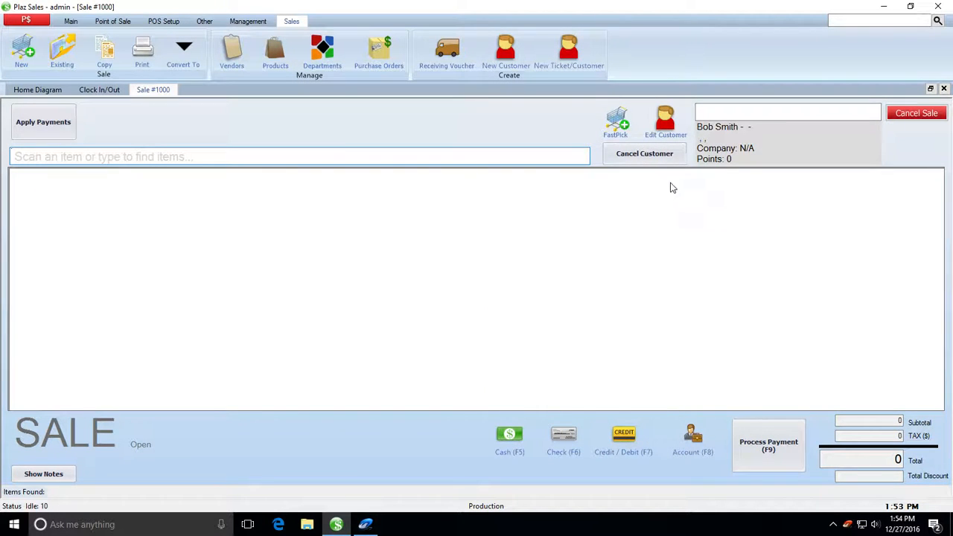
Step: Search for 'Servic' and choose to create a new item named Service
left_click(126, 158)
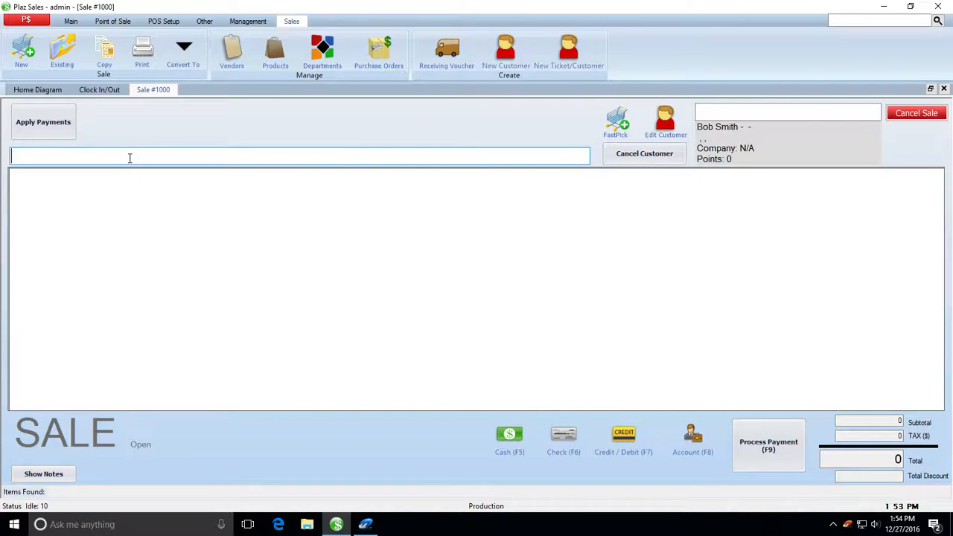
type("Service")
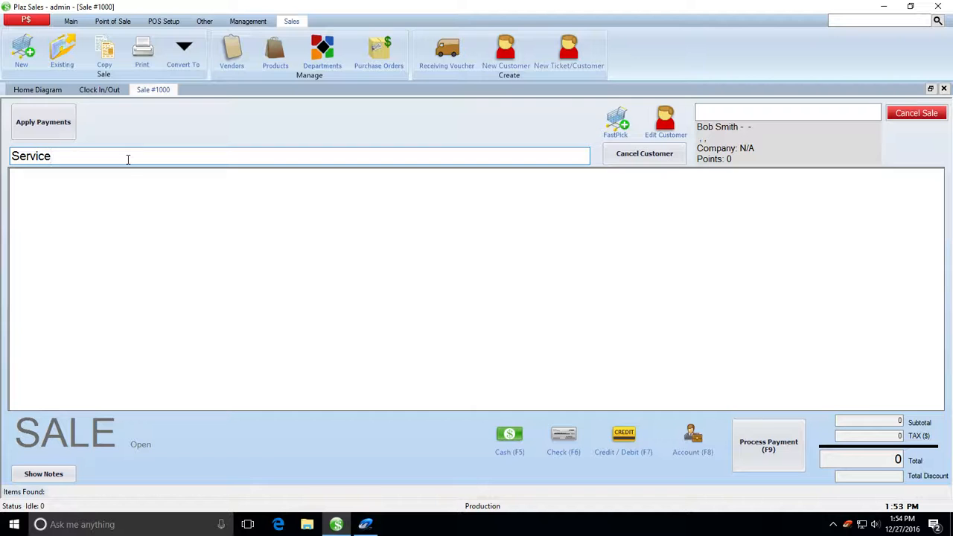
key("Return")
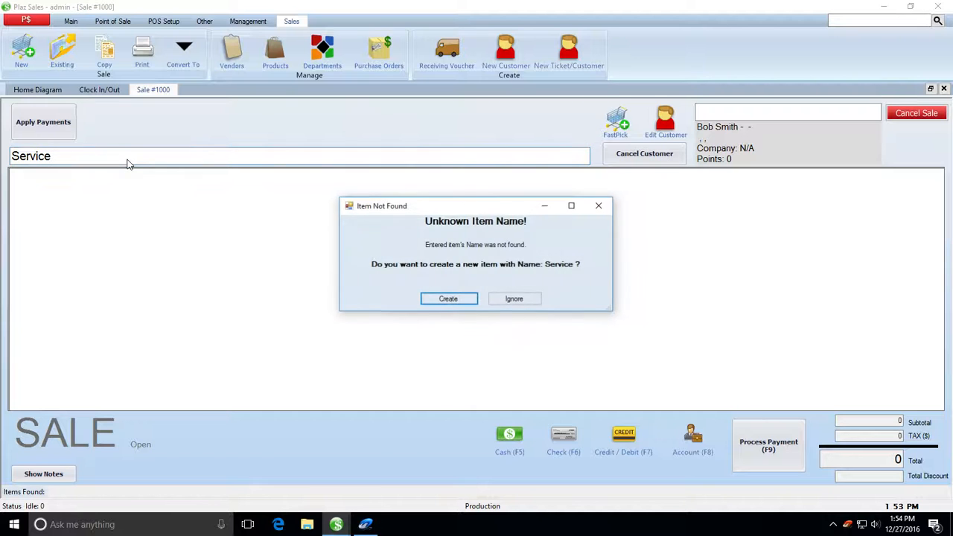
left_click(448, 299)
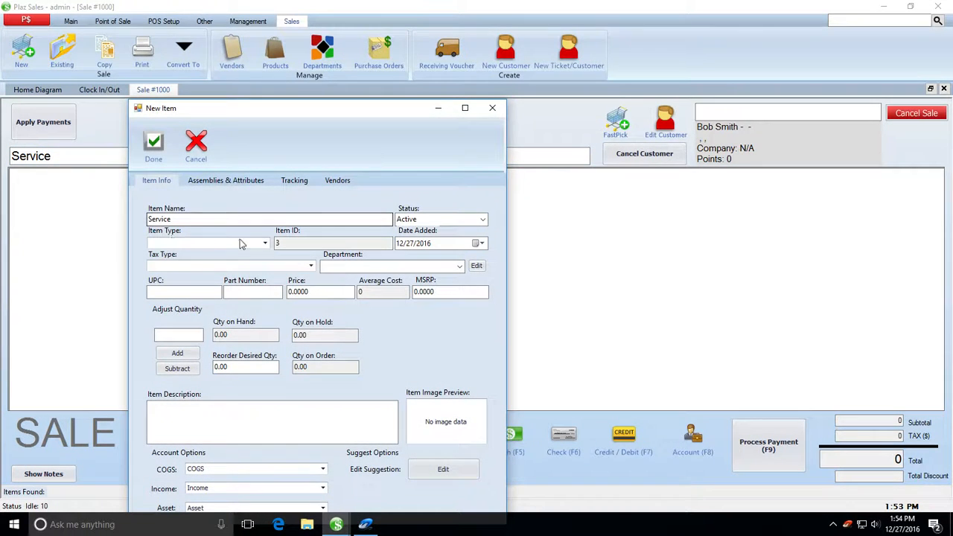
Step: Make the new item a Service/Fee type priced at 100.00
left_click(266, 244)
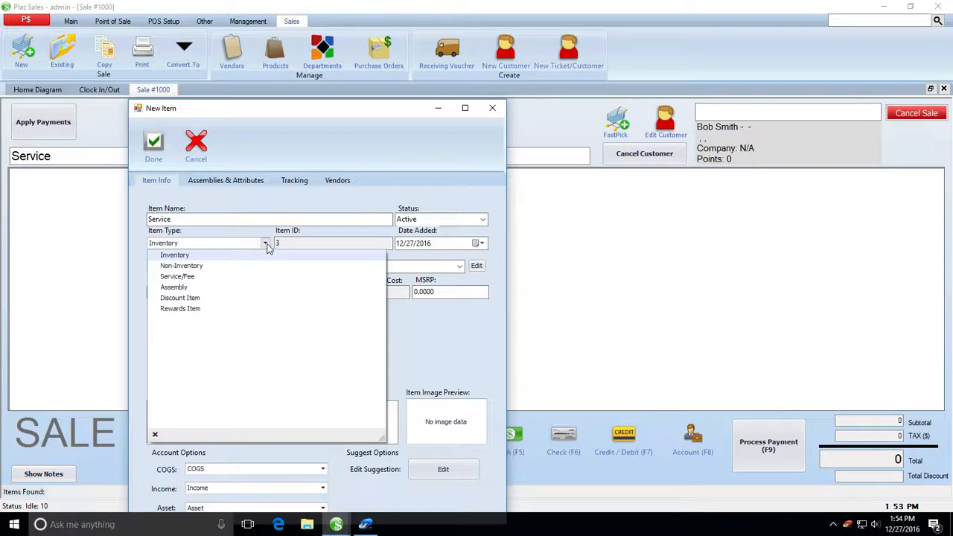
left_click(187, 275)
left_click(320, 291)
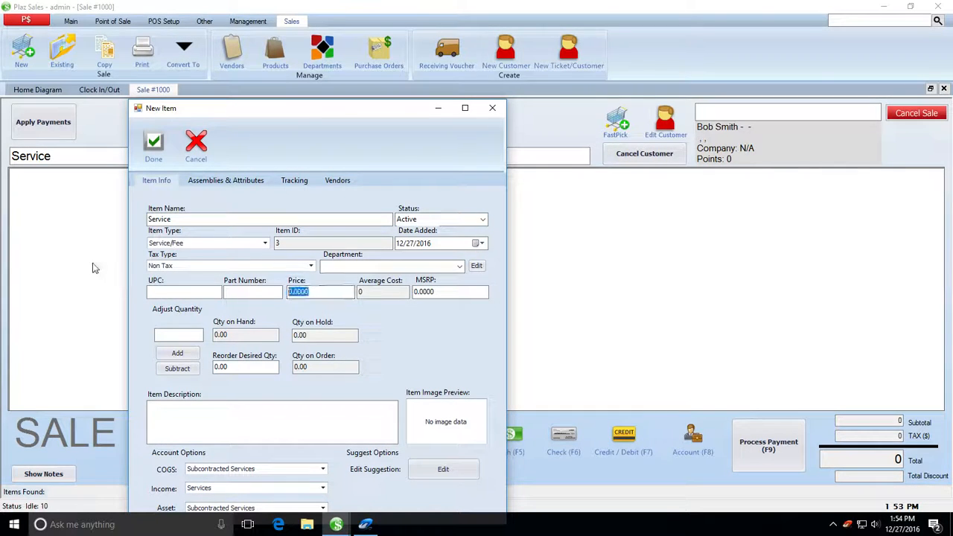
type("100.0")
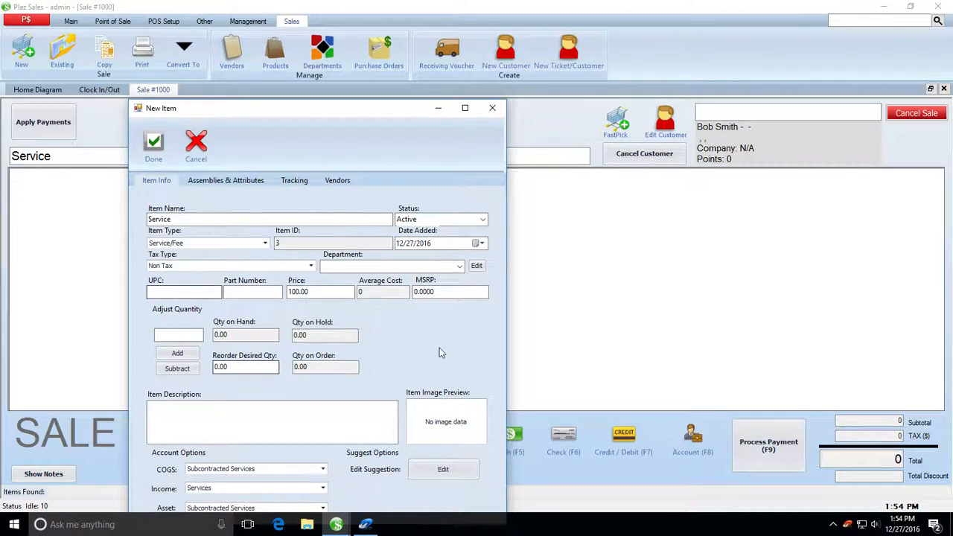
type("0")
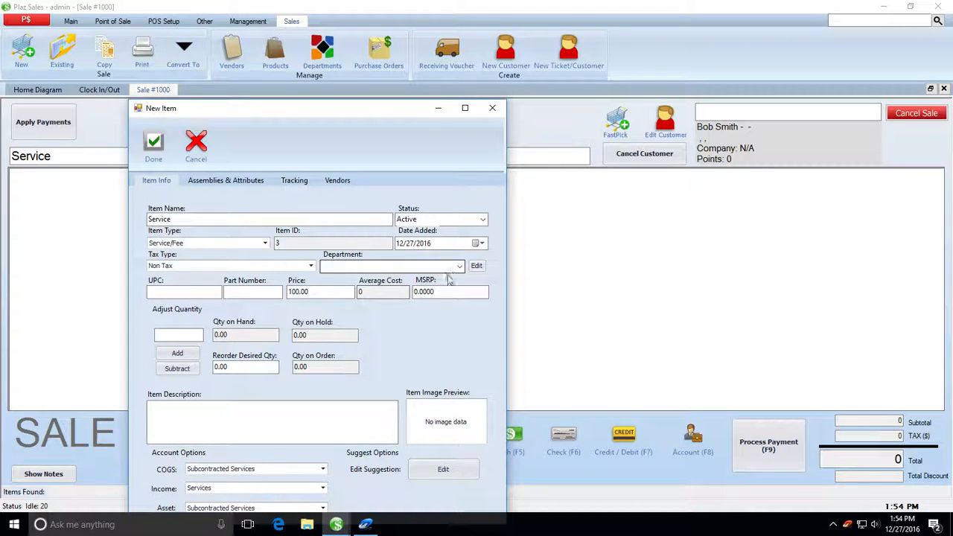
Step: Keep Subcontracted Services as COGS and review the Income and Asset accounts unchanged
left_click_drag(295, 108, 348, 47)
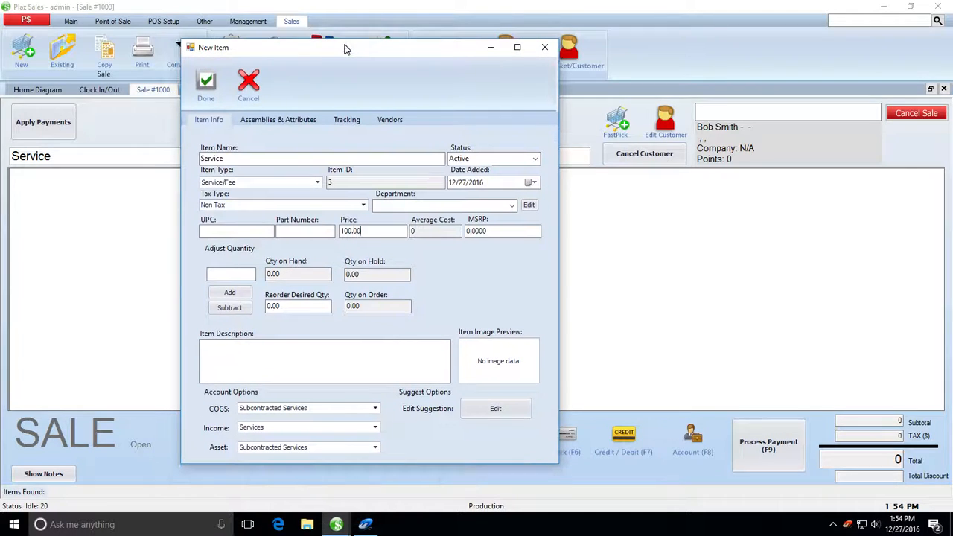
left_click(375, 408)
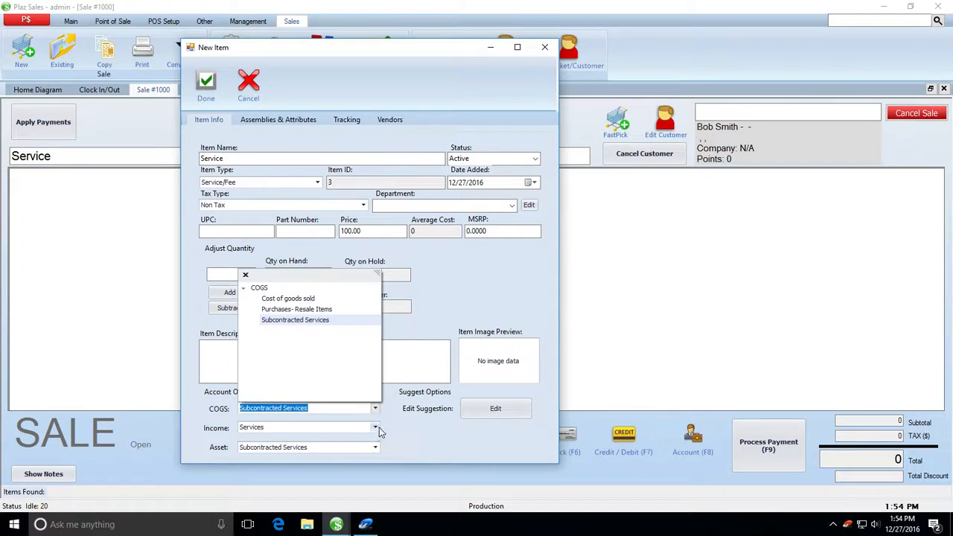
left_click(376, 427)
left_click(378, 447)
left_click(377, 447)
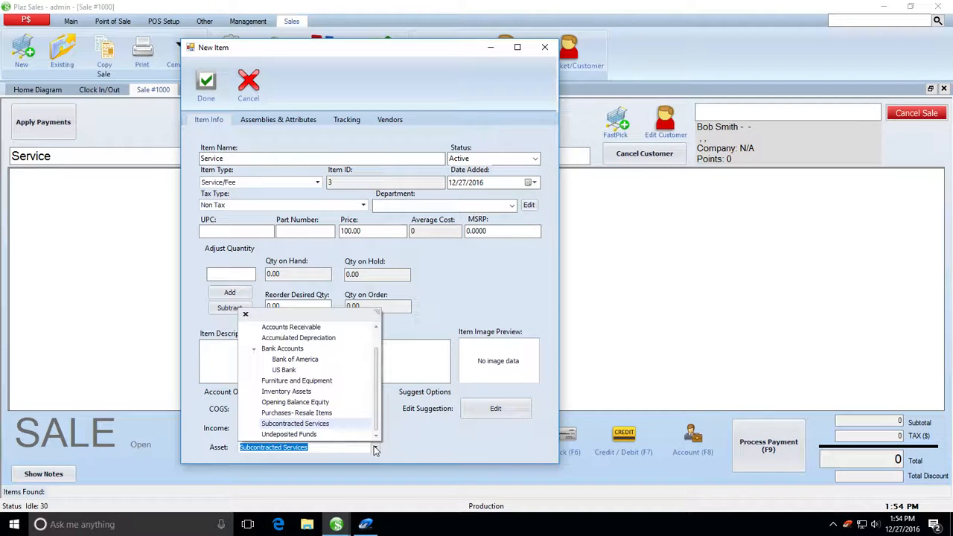
left_click(419, 451)
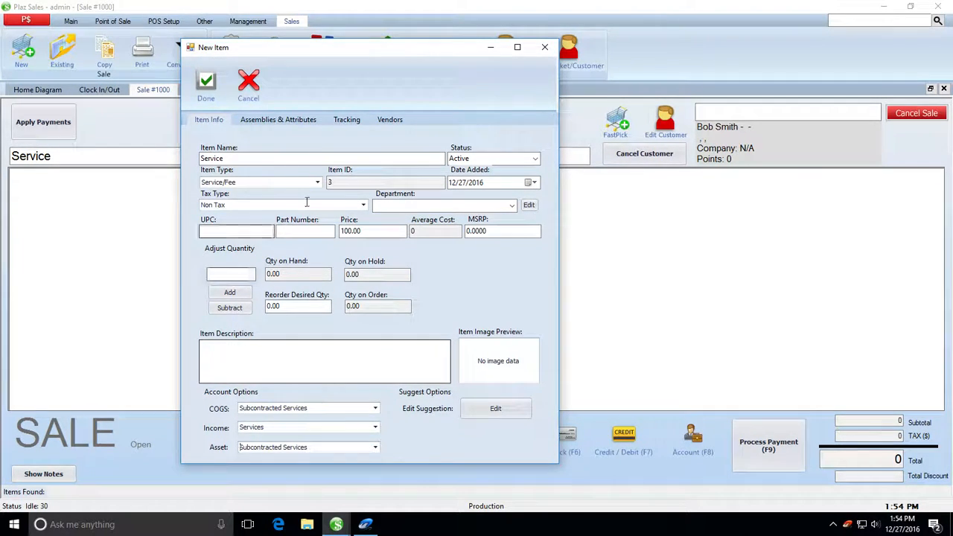
Step: Review the assemblies, tracking and vendor settings, then save the Service item
left_click(275, 127)
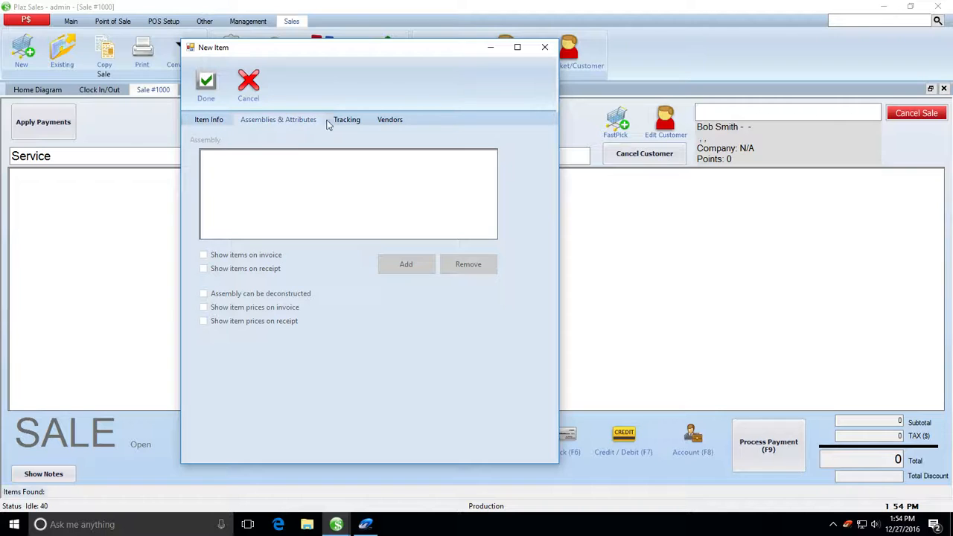
left_click(354, 124)
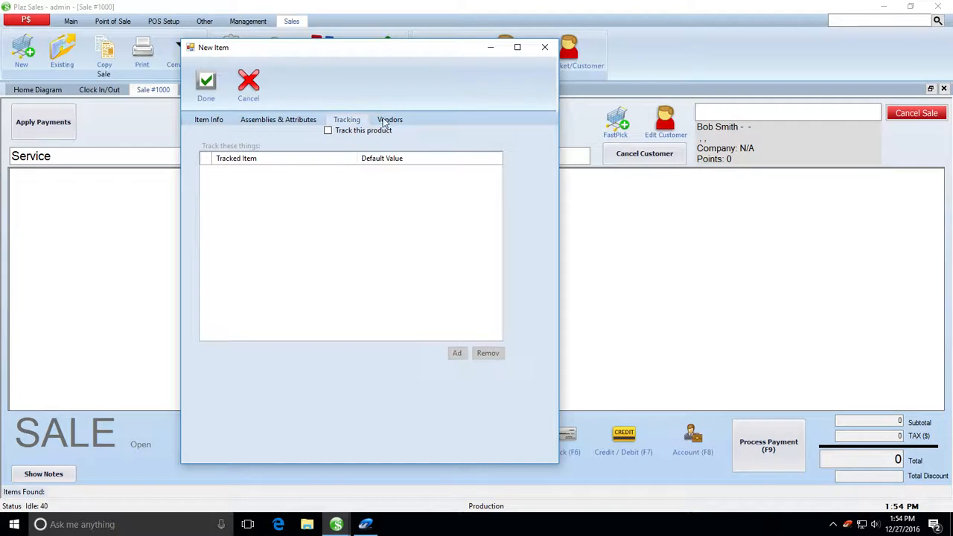
left_click(388, 121)
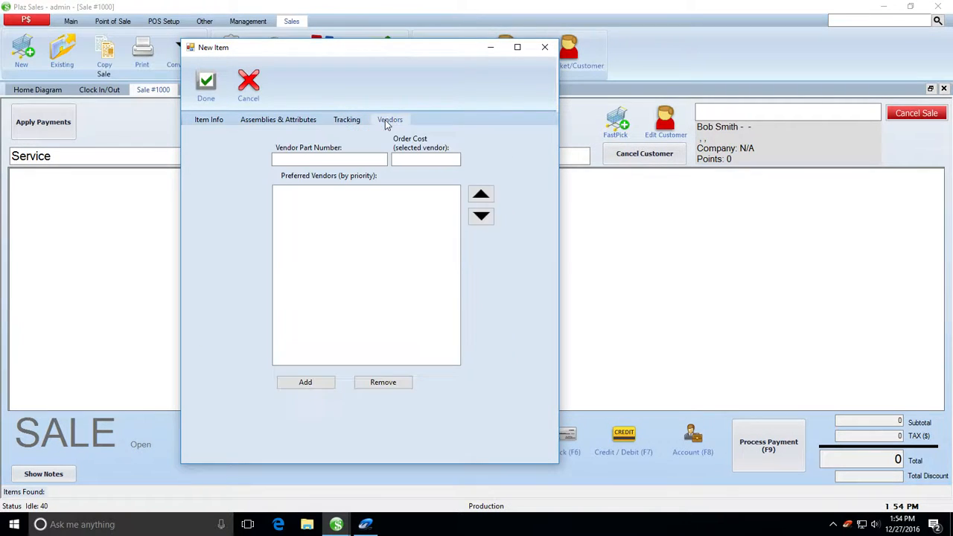
left_click(213, 121)
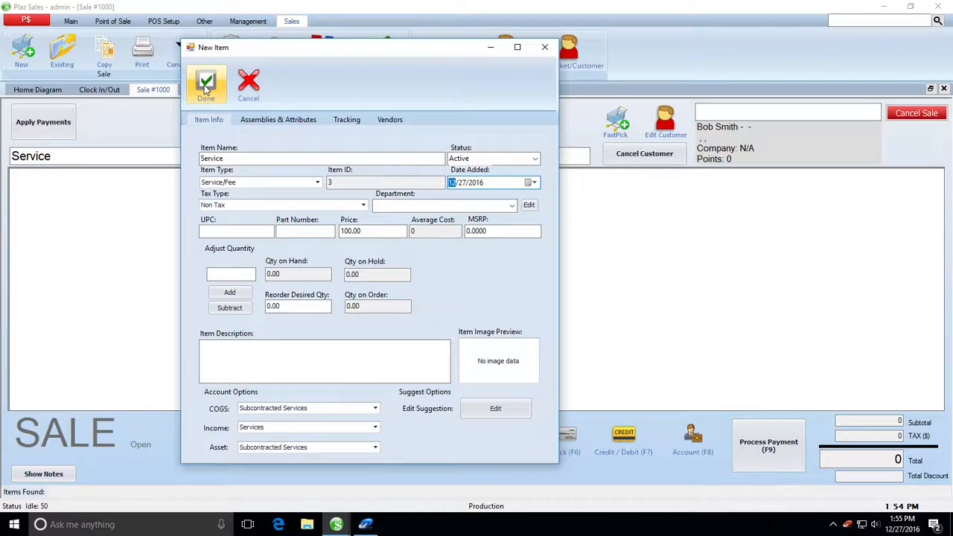
left_click(206, 84)
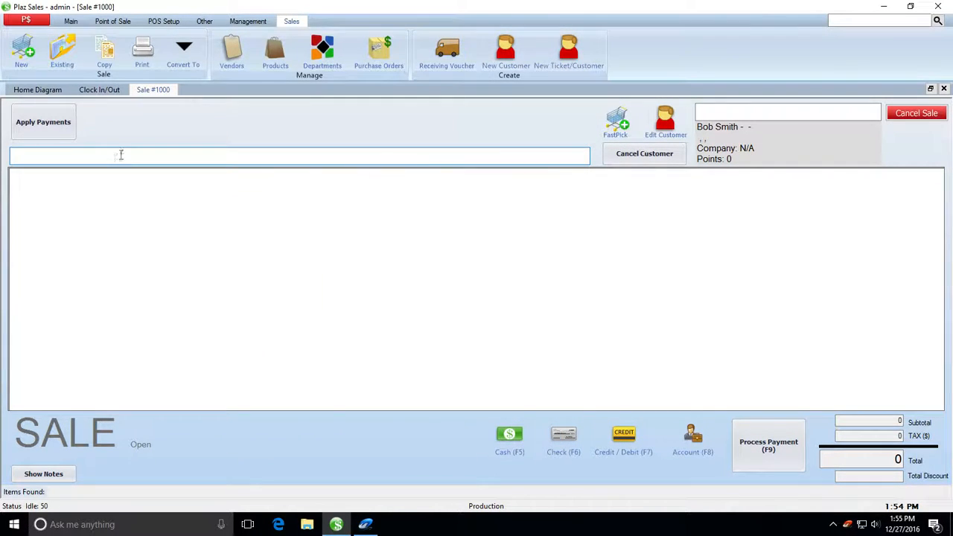
Step: Add the Service item to the sale and pay by check number 123
type("Ser")
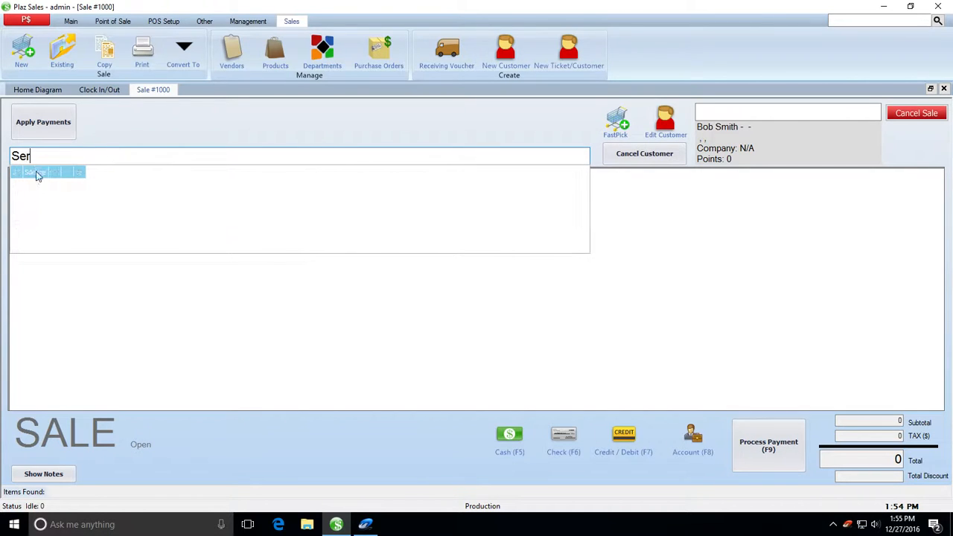
left_click(80, 172)
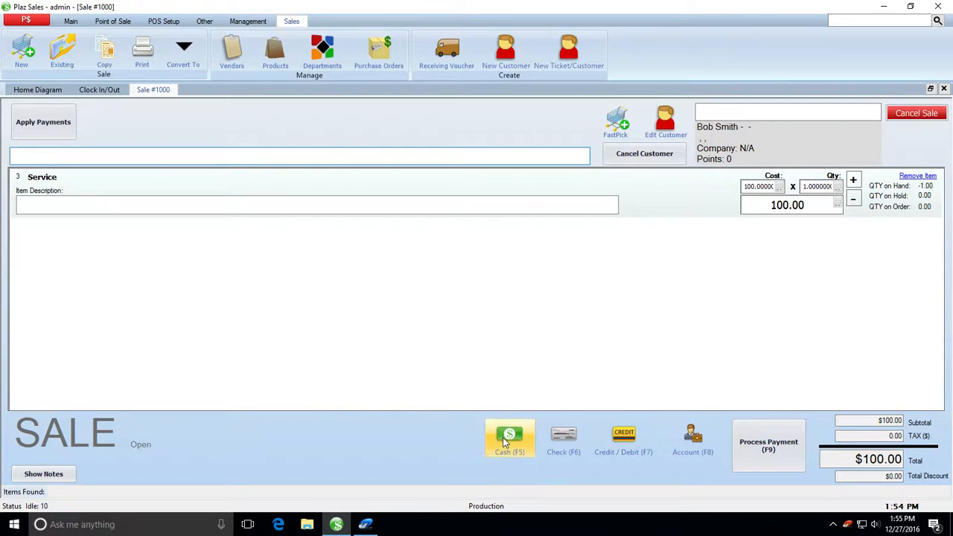
left_click(563, 439)
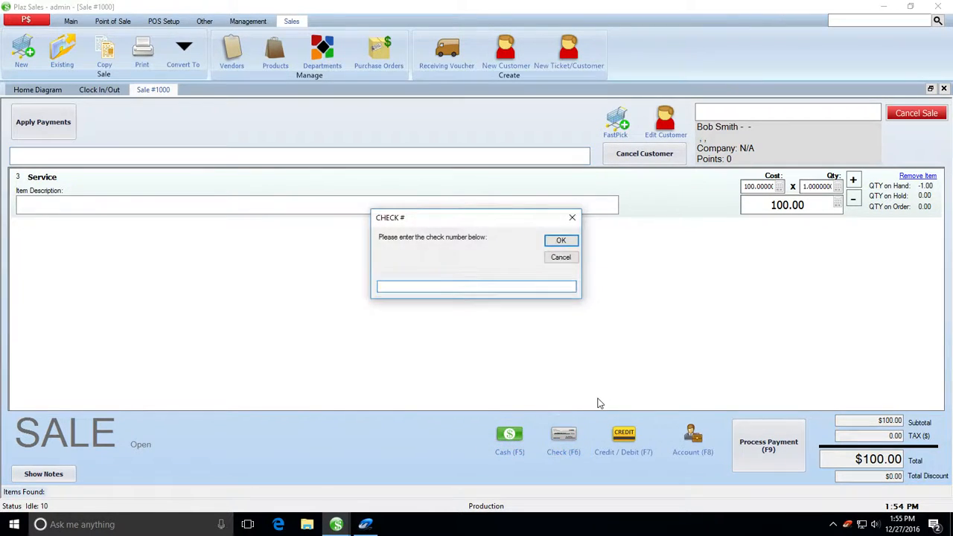
type("123")
key("Return")
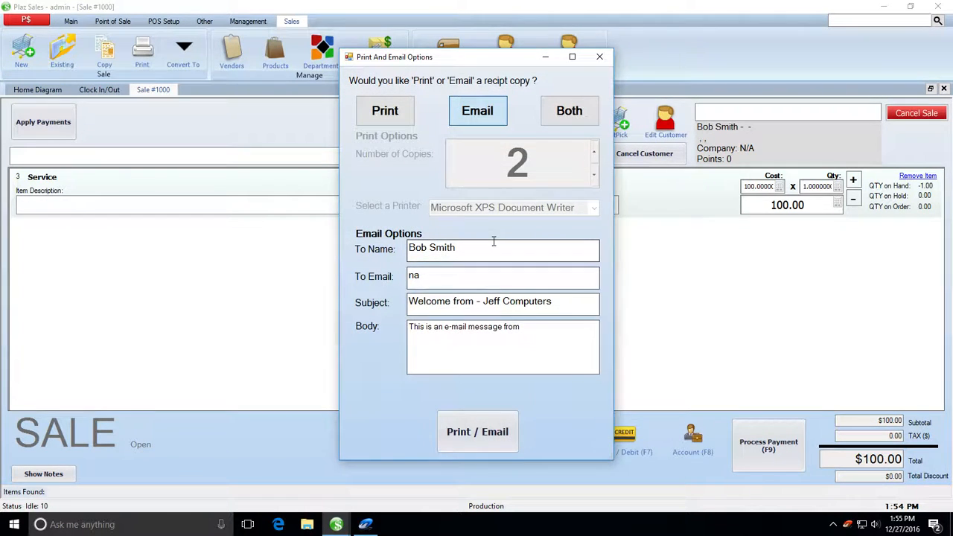
Step: Replace the receipt recipient with the store's e-mail address, send it, and dismiss the error
left_click(439, 281)
key("ctrl+a")
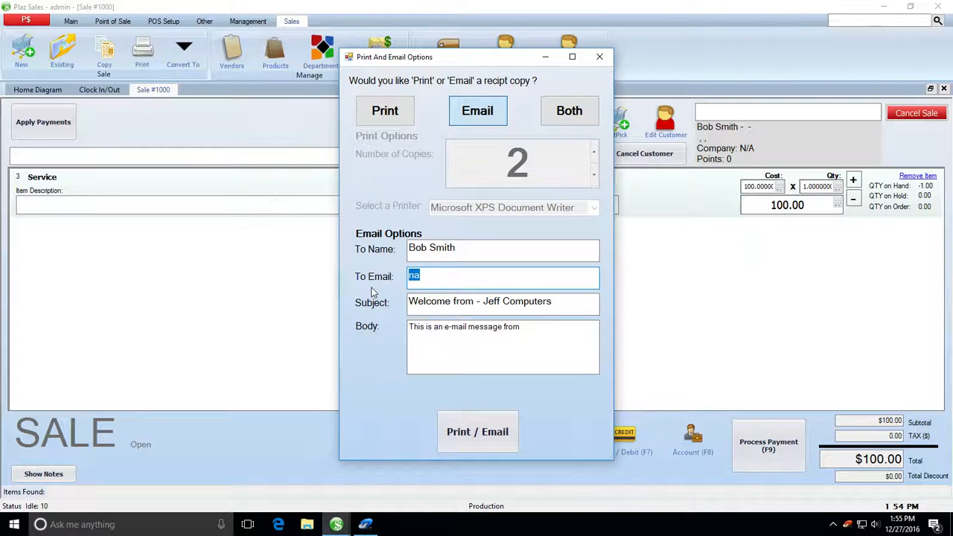
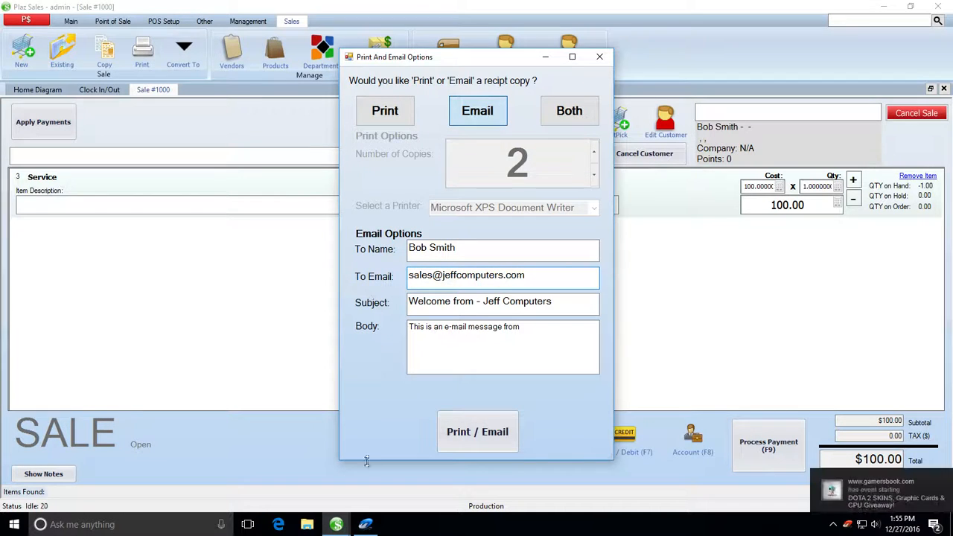
left_click(490, 440)
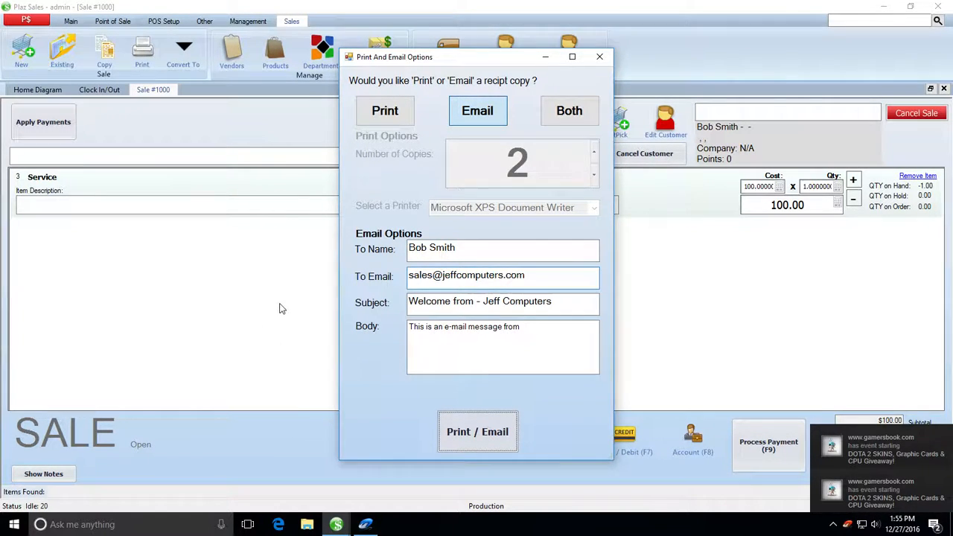
left_click(589, 368)
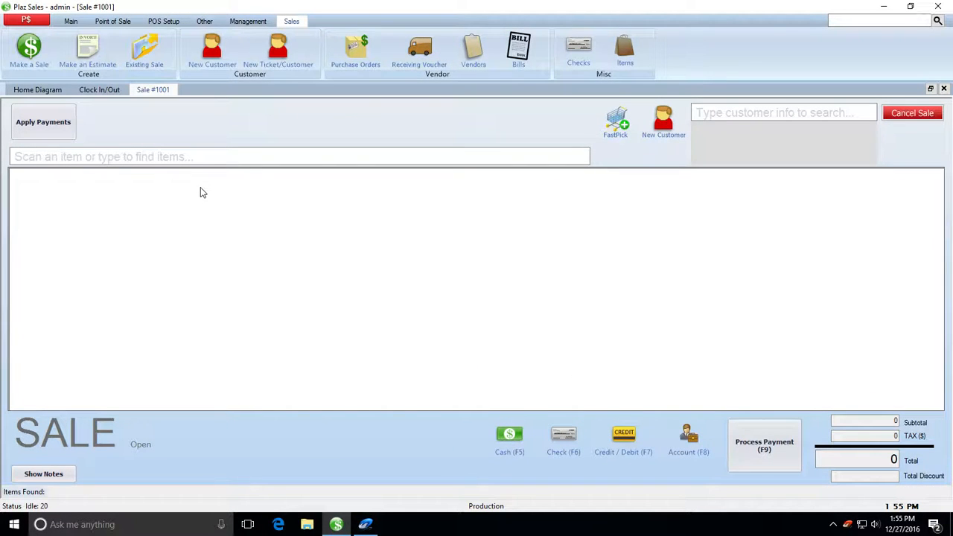
Step: Open the Appointments calendar from the Main commands
left_click(71, 20)
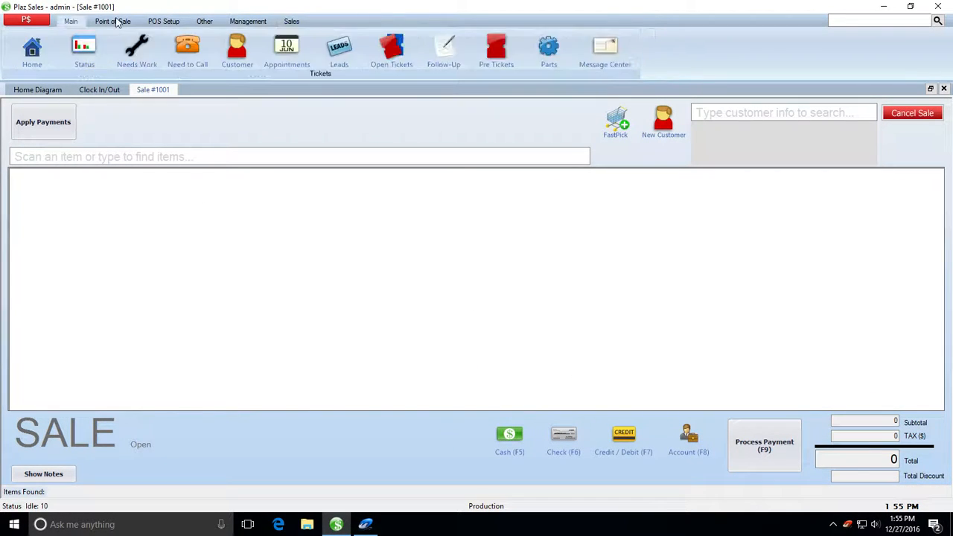
left_click(112, 21)
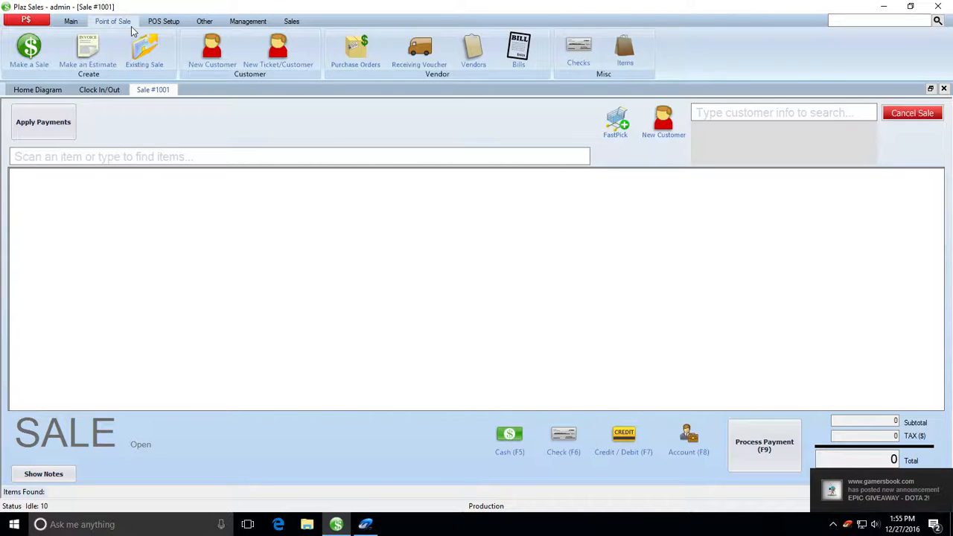
left_click(72, 22)
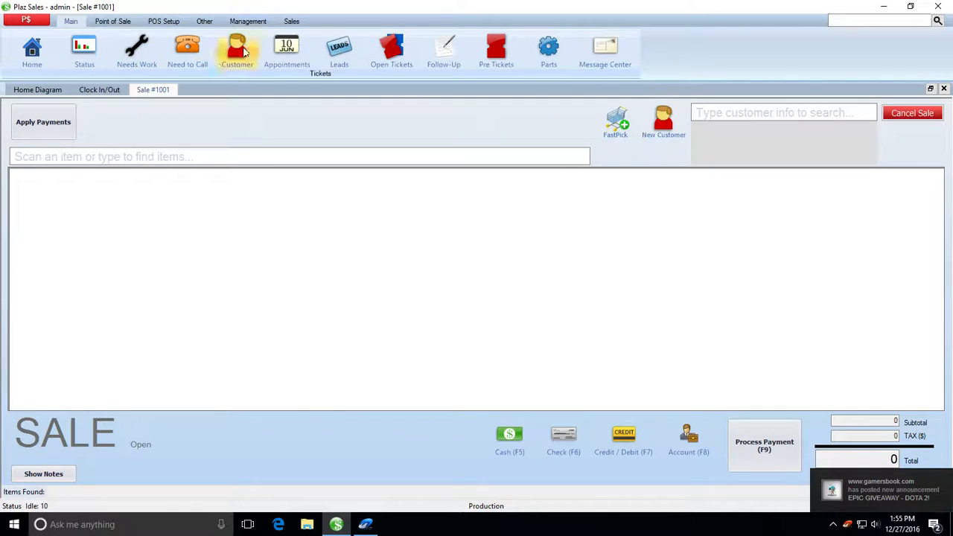
left_click(287, 51)
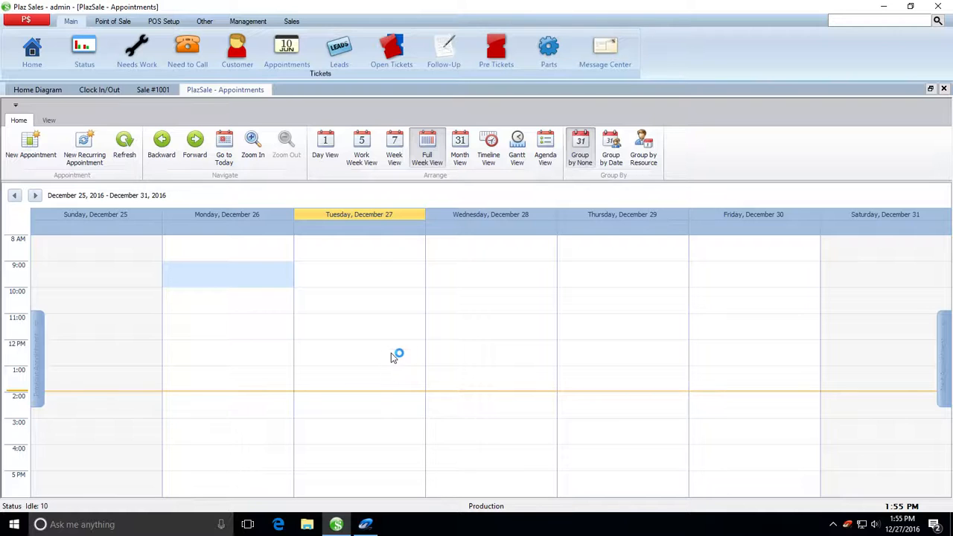
Step: Create an appointment for the customer at Tuesday 1:00 PM and save it
left_click(366, 372)
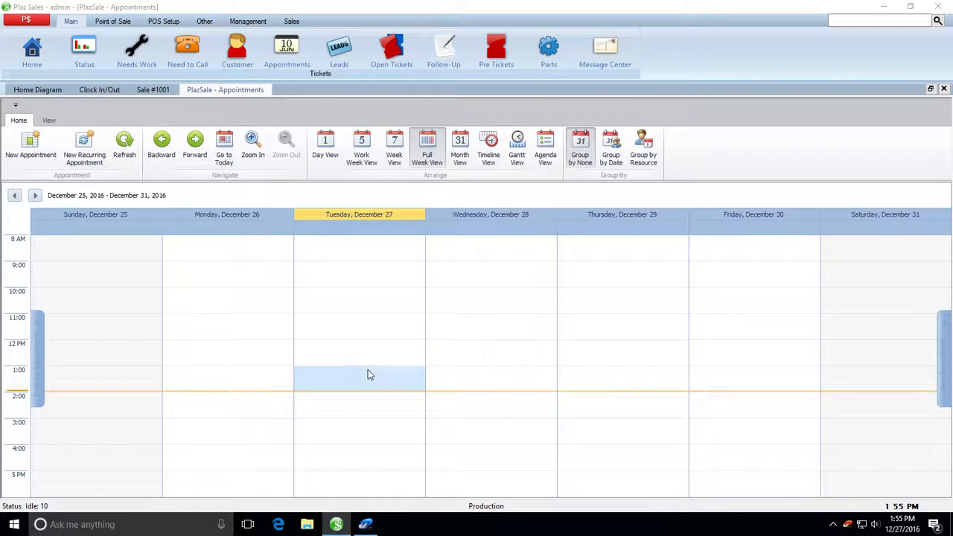
double_click(368, 370)
left_click(509, 177)
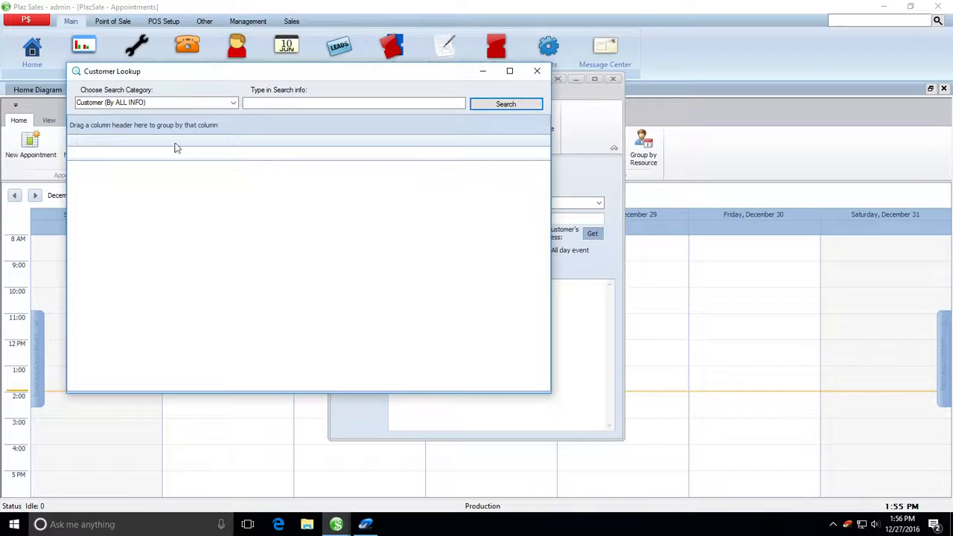
left_click(277, 102)
type("Bob")
key("Return")
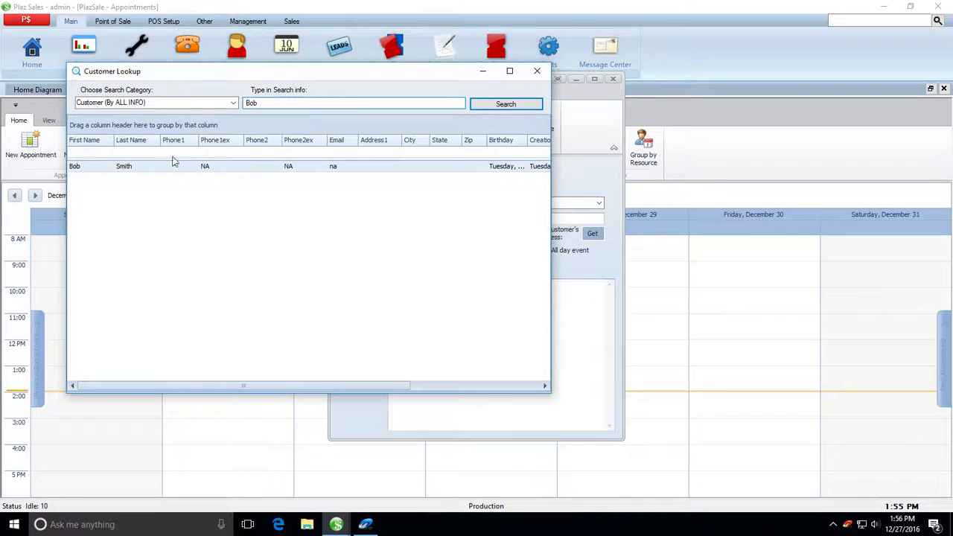
double_click(122, 168)
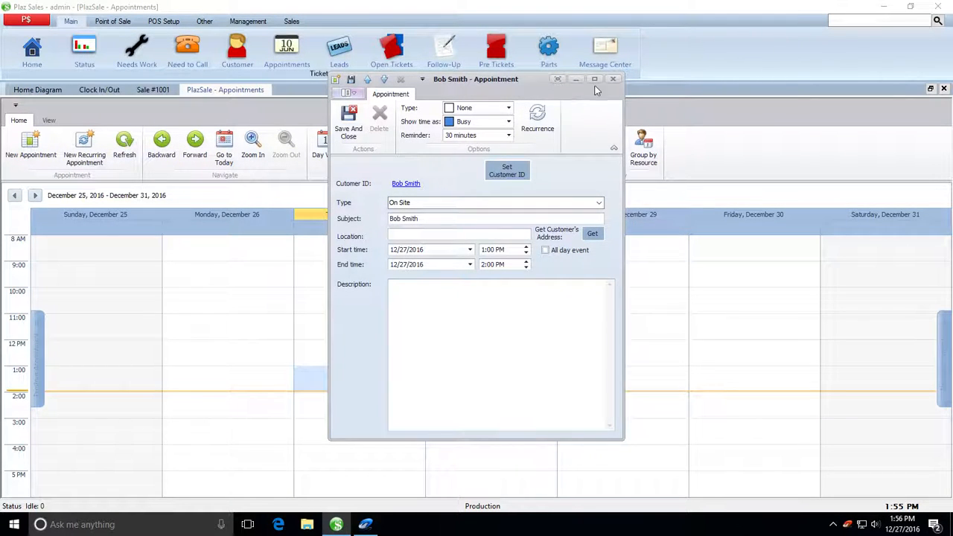
left_click_drag(518, 79, 592, 113)
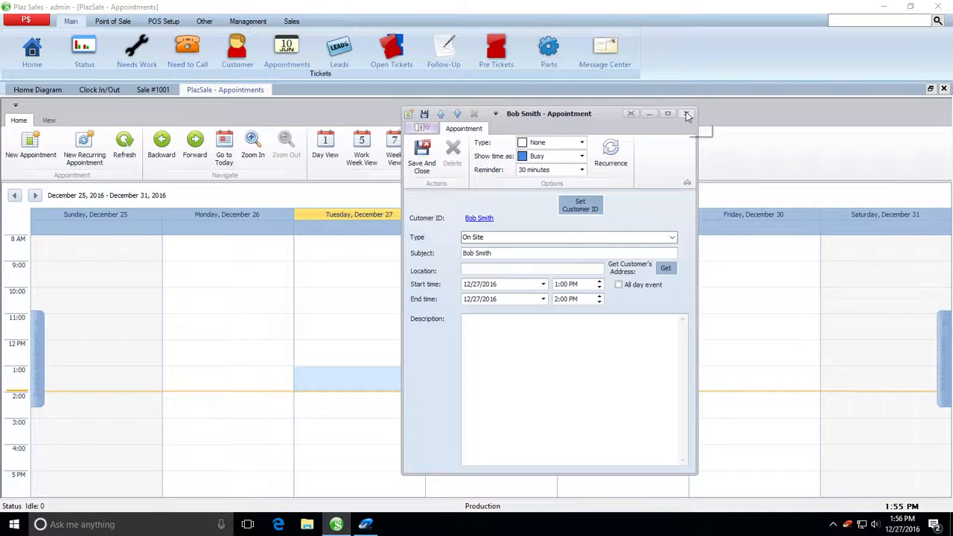
left_click(421, 155)
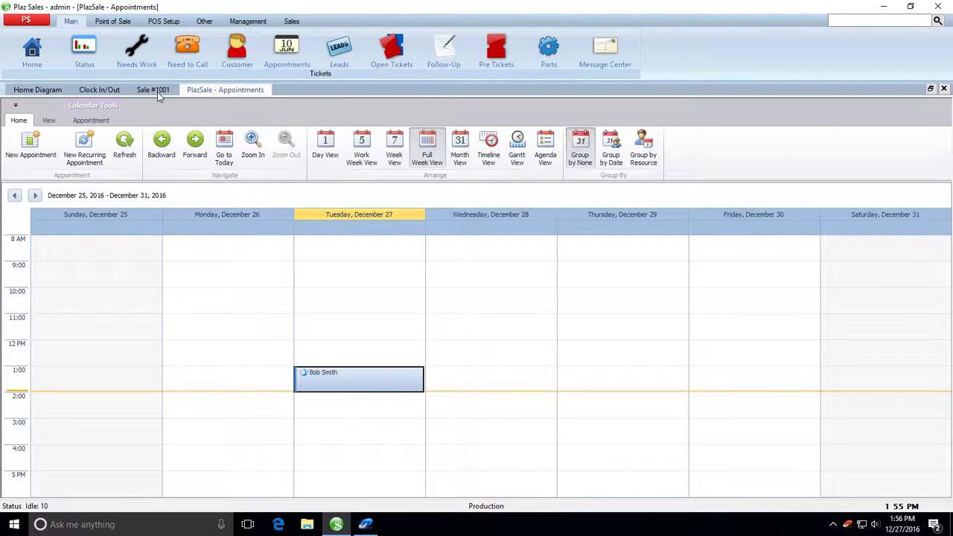
Step: Dismiss the appointment reminder and run a name search for the customer
left_click(113, 23)
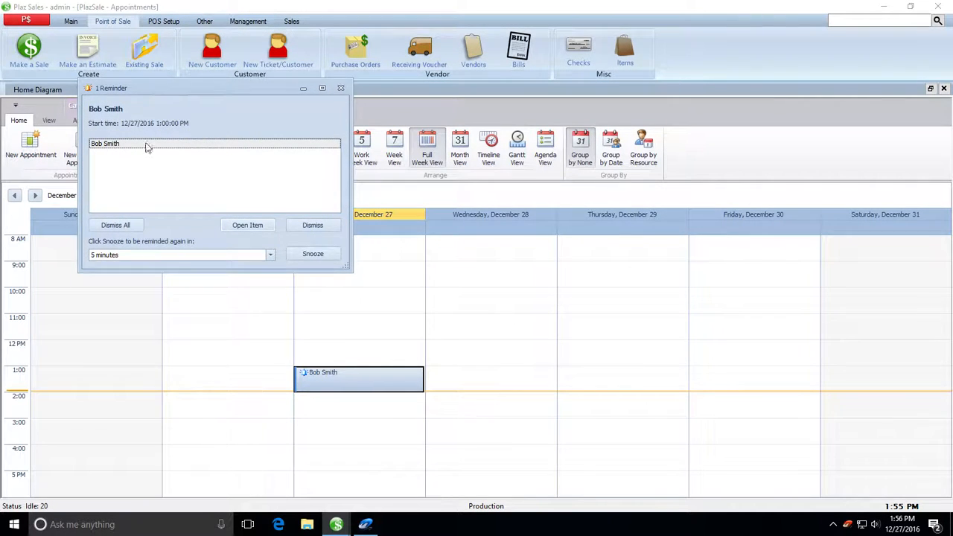
left_click_drag(146, 89, 139, 158)
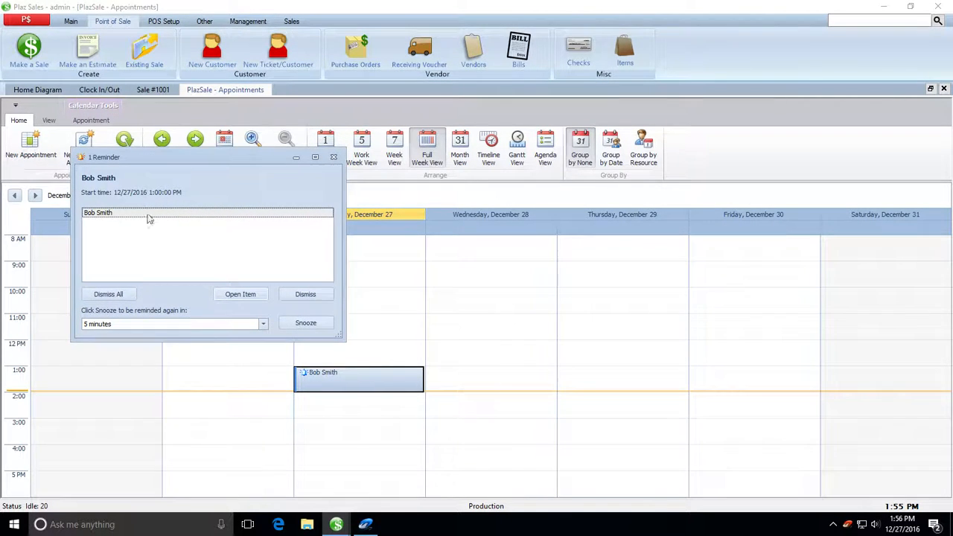
left_click(335, 160)
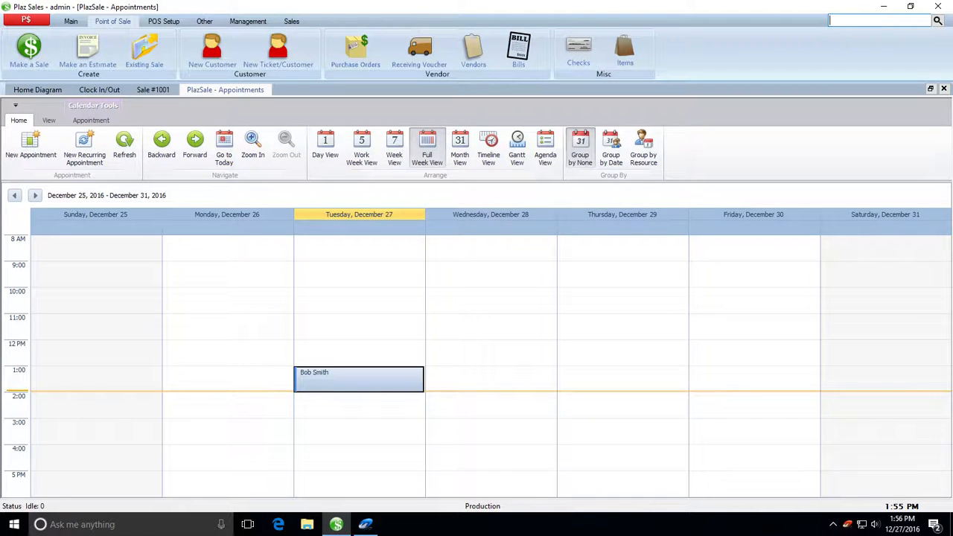
key("Return")
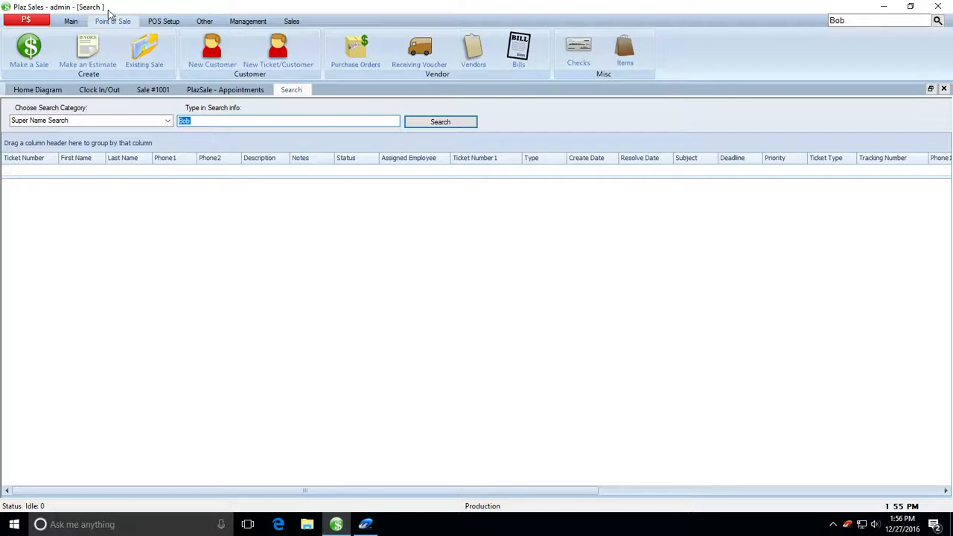
Step: Find the customer through the Customer search, open their record, and start a New Ticket
left_click(73, 21)
left_click(237, 52)
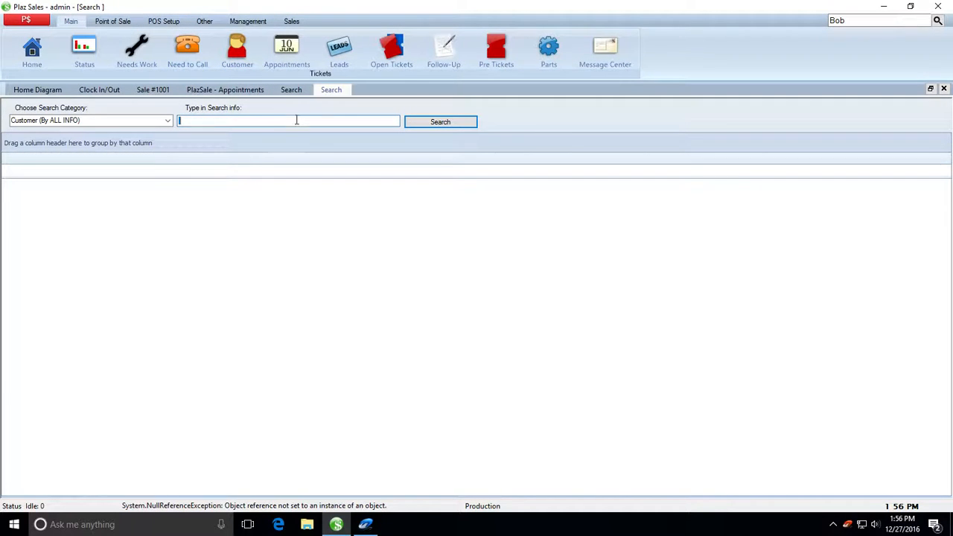
type("Bob")
key("Return")
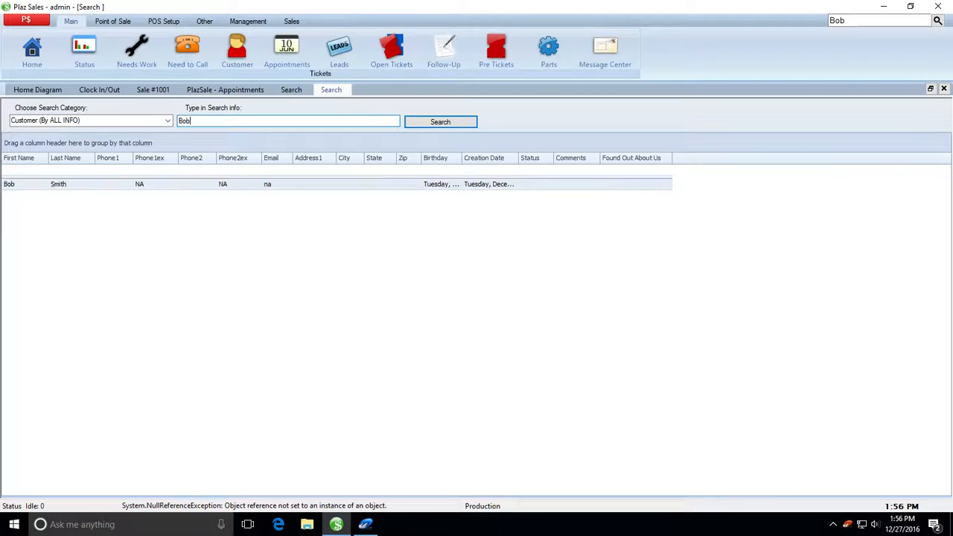
double_click(56, 186)
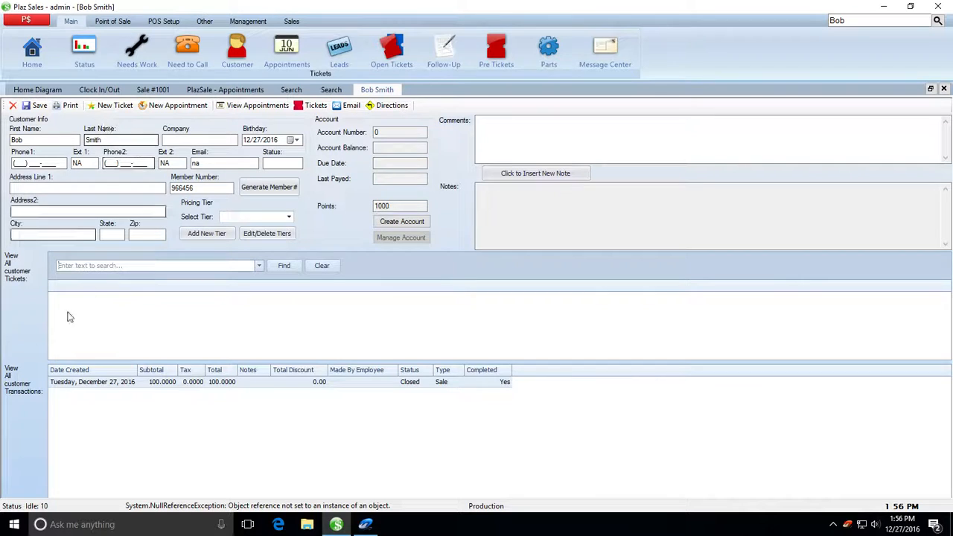
left_click(108, 107)
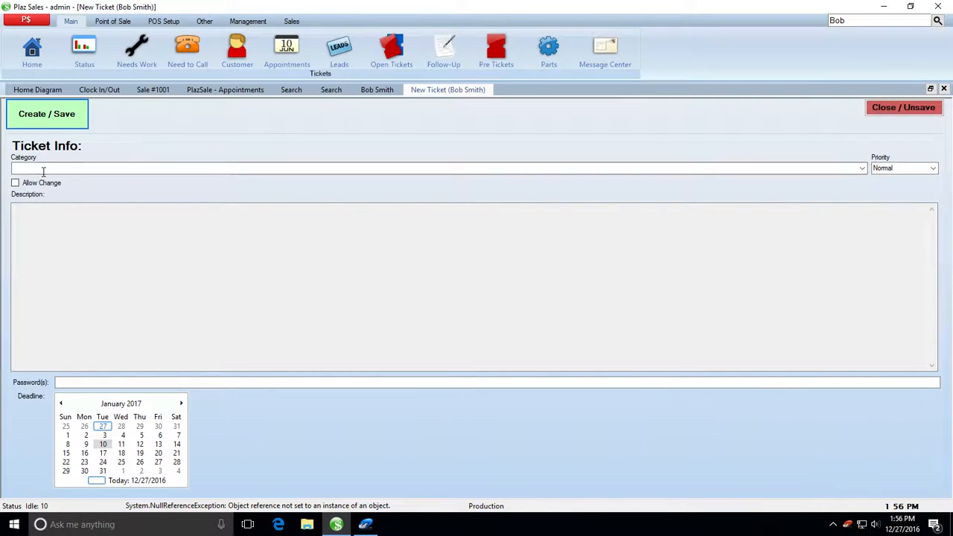
Step: Set the ticket category to On-Site Work with description 'Needs products delivered.'
left_click(862, 170)
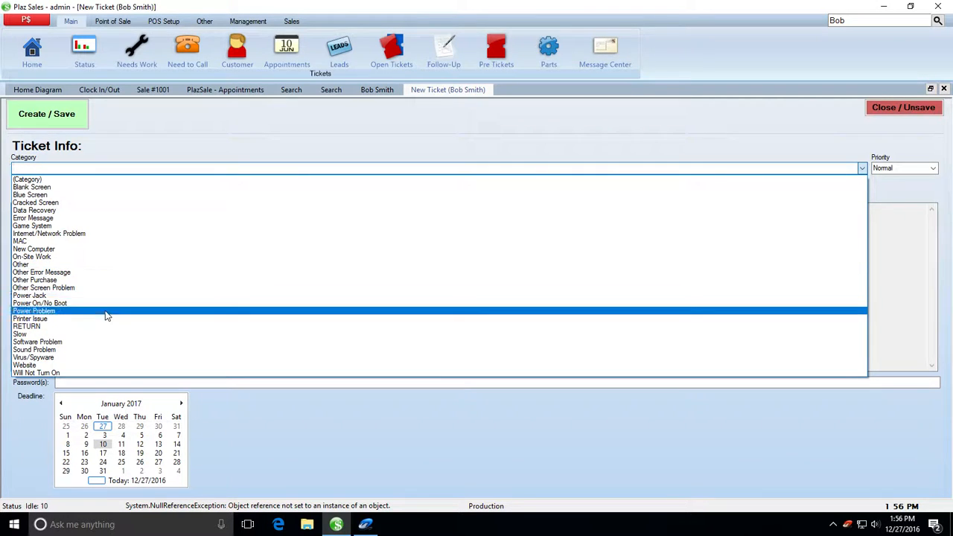
left_click(97, 263)
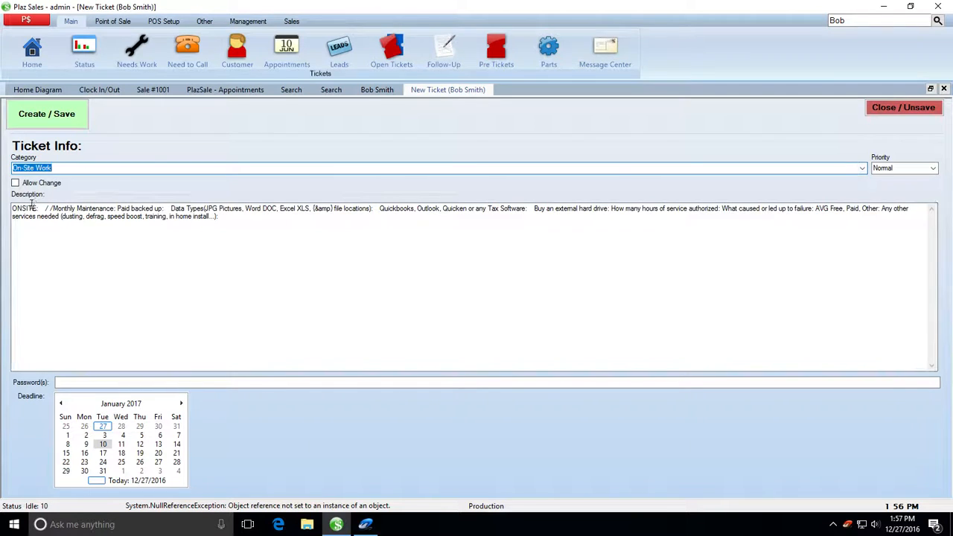
key("Tab")
key("Delete")
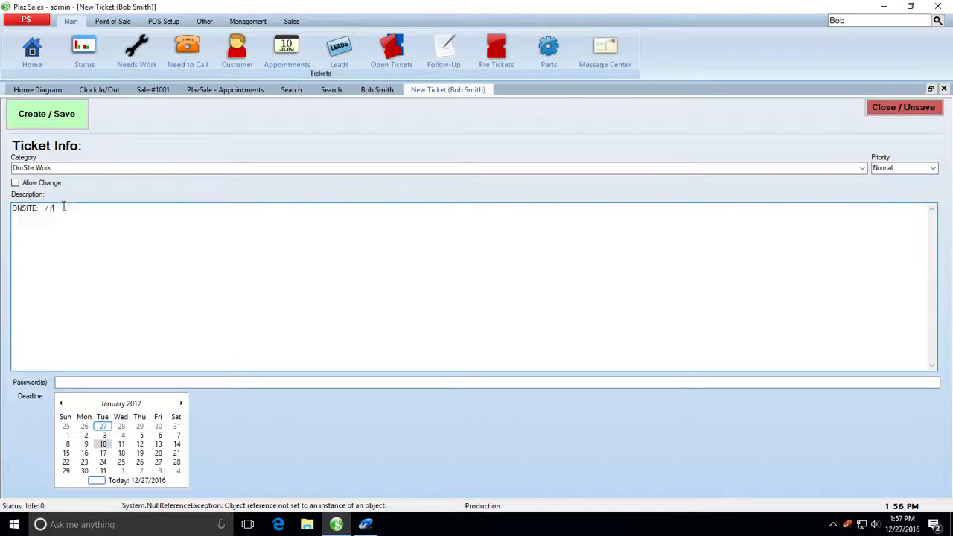
type("Needs")
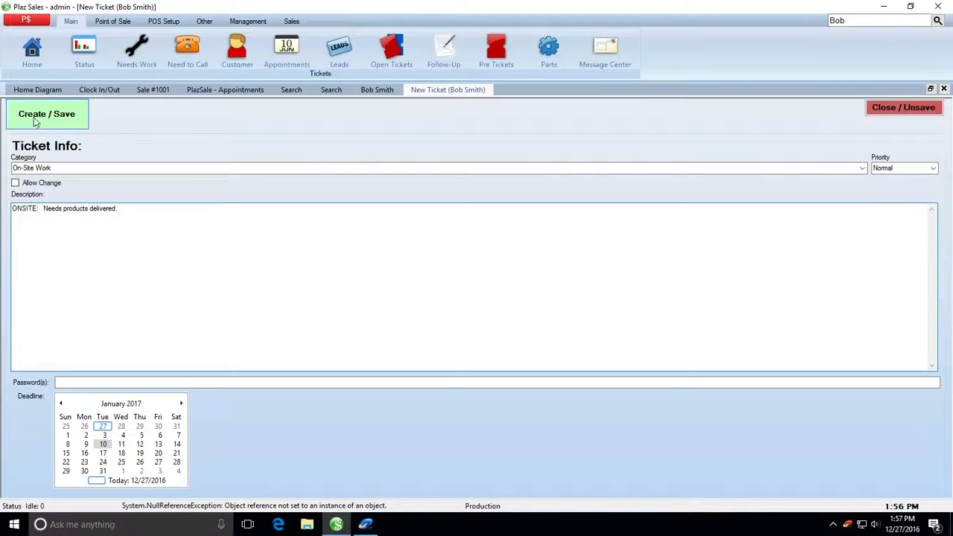
Step: Set the deadline to December 30, 2016 and save ticket 1000
left_click(101, 481)
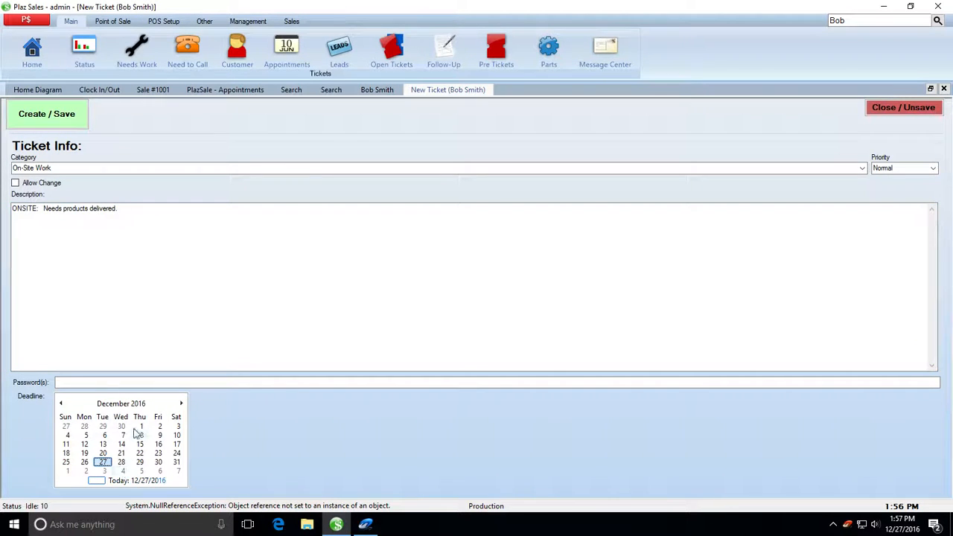
left_click(158, 463)
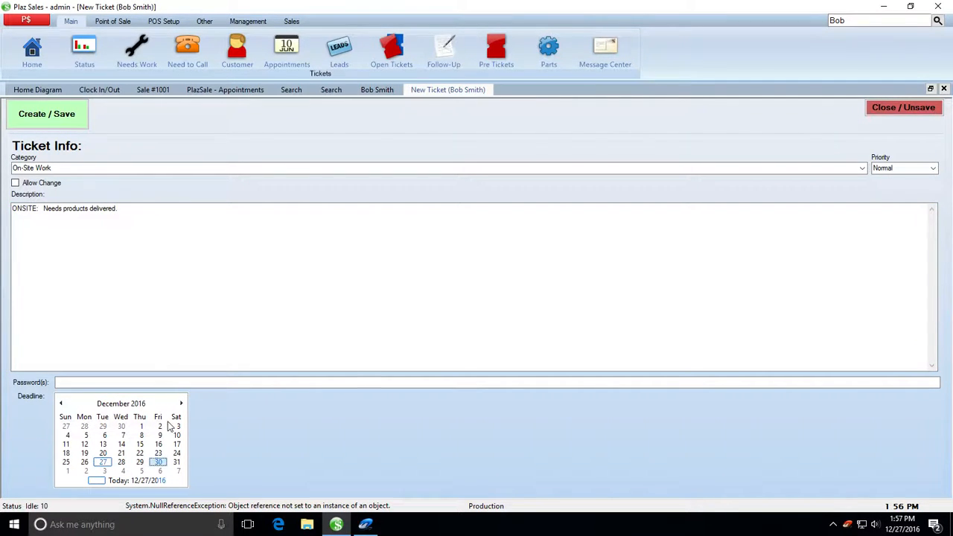
left_click(42, 115)
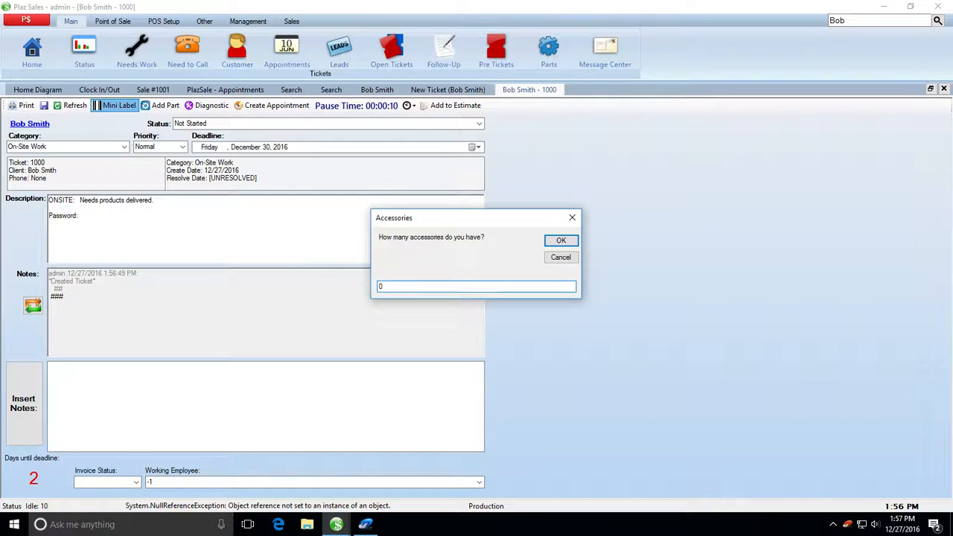
Step: Confirm zero accessories for ticket 1000
key("Return")
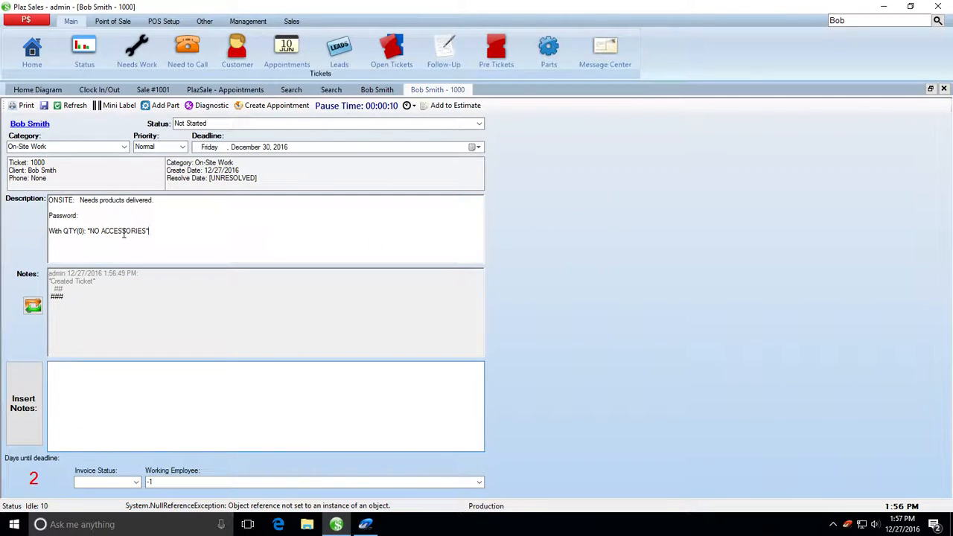
left_click_drag(150, 232, 11, 234)
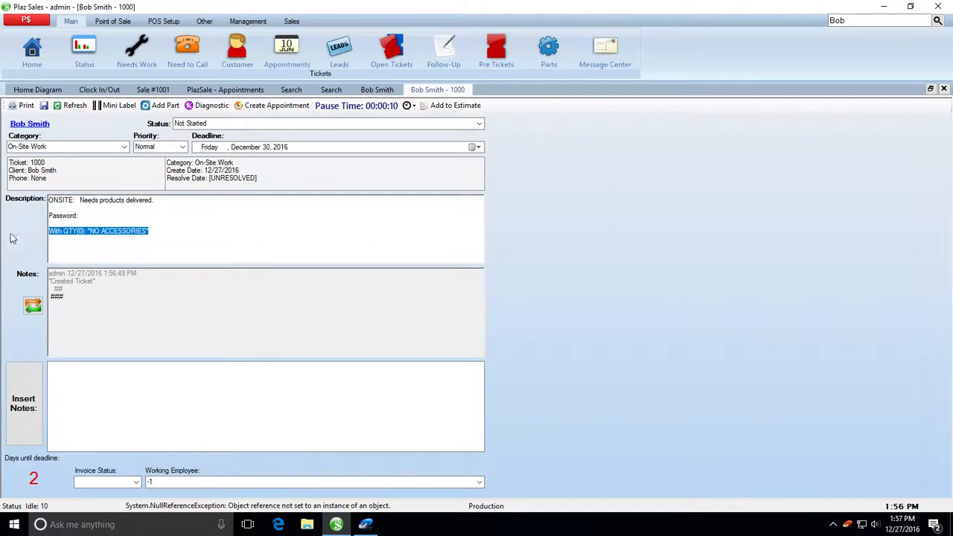
left_click(173, 248)
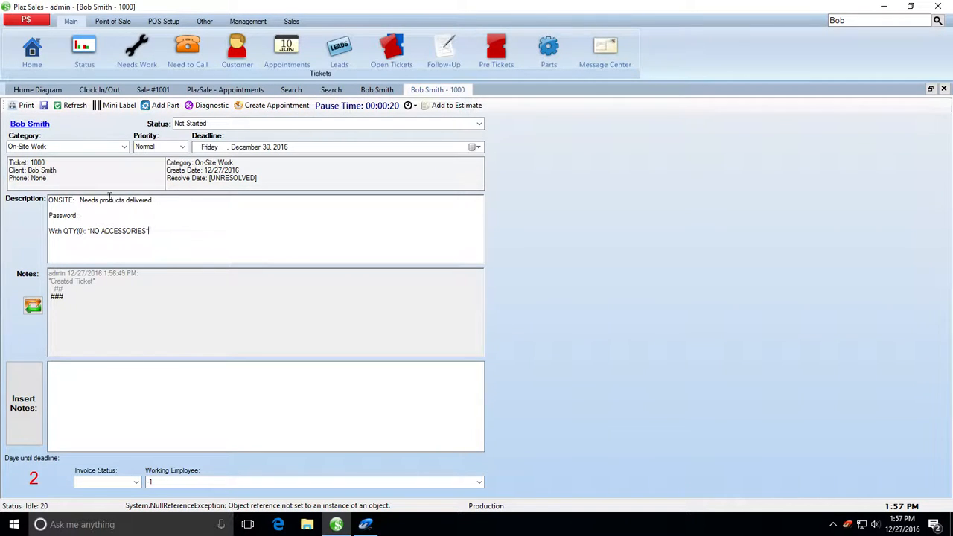
Step: Schedule the ticket's appointment for 12/30/2016, 3:00–4:00 PM, shown as Out Of Office
left_click(272, 105)
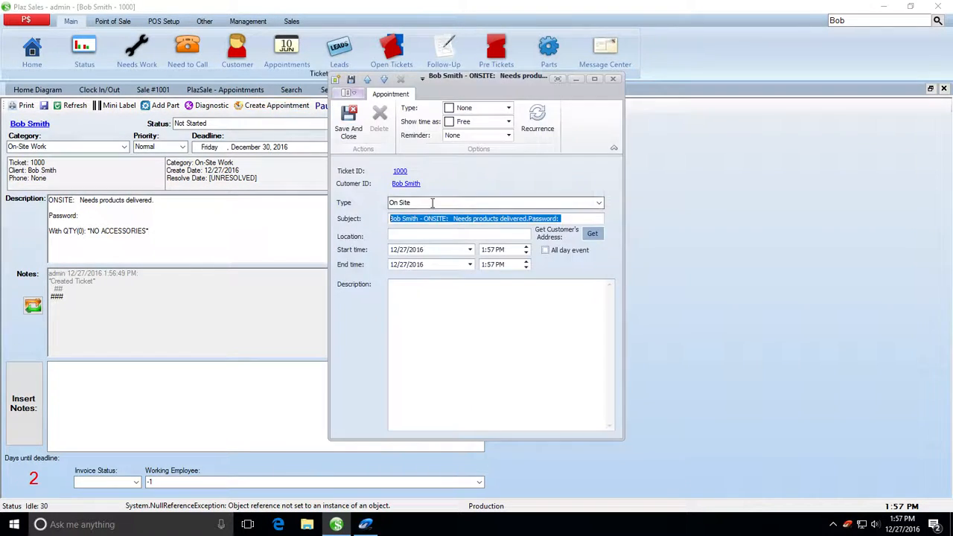
left_click(471, 250)
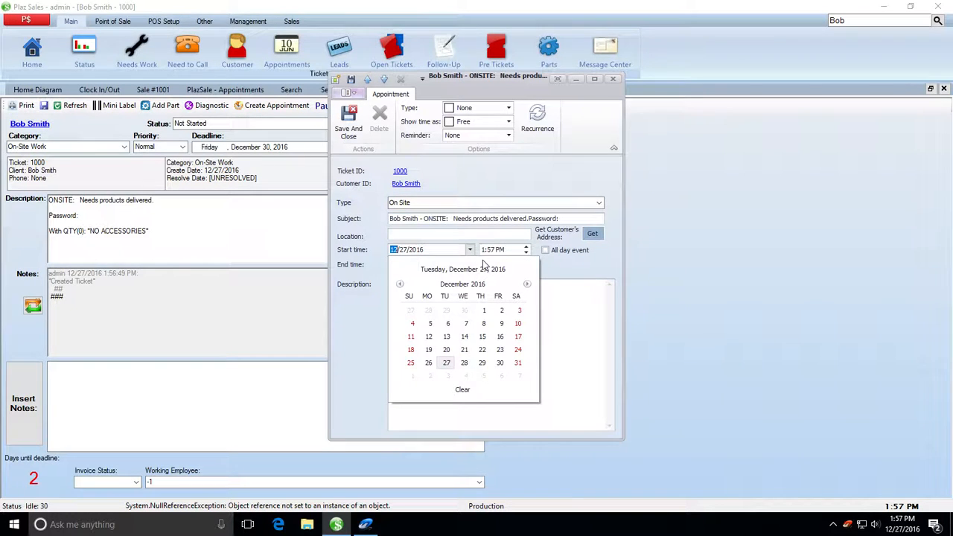
left_click(501, 363)
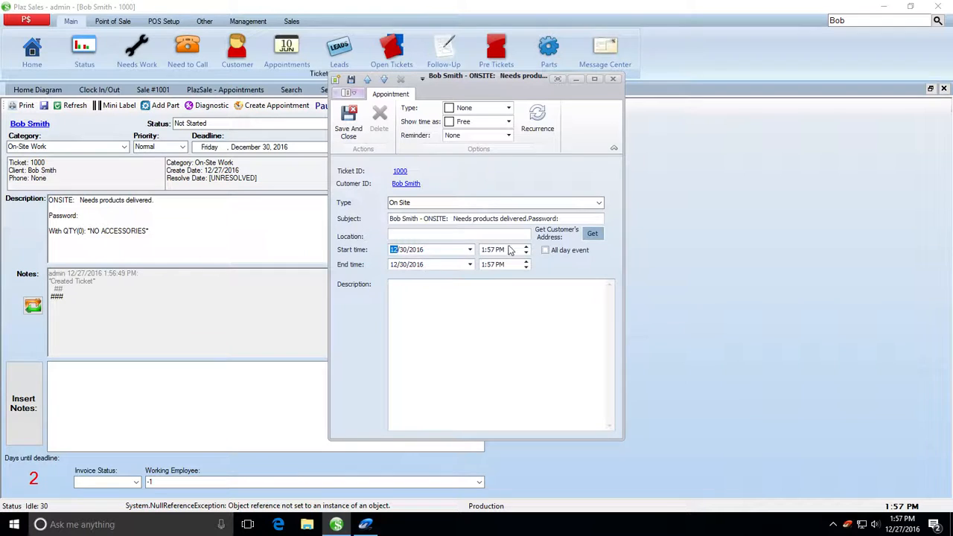
left_click(484, 251)
left_click(509, 122)
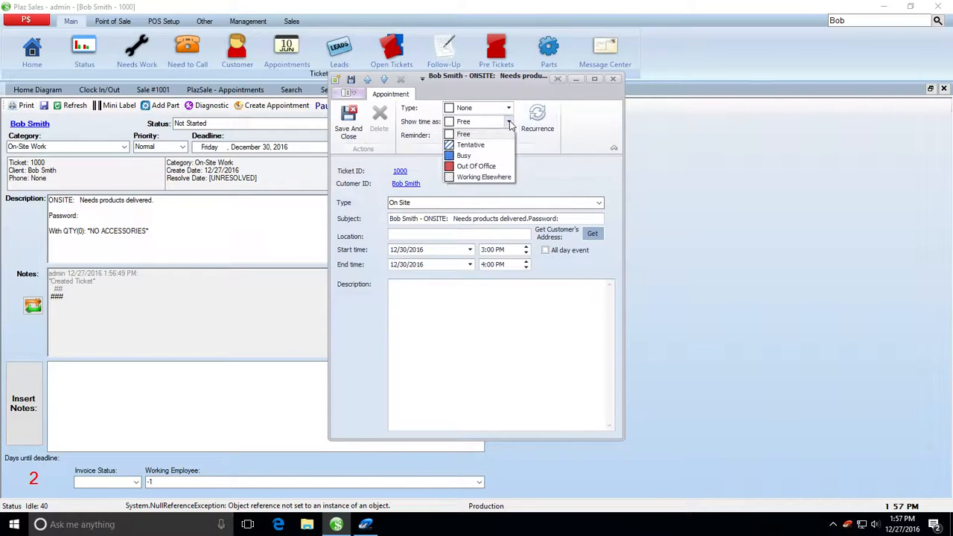
left_click(482, 165)
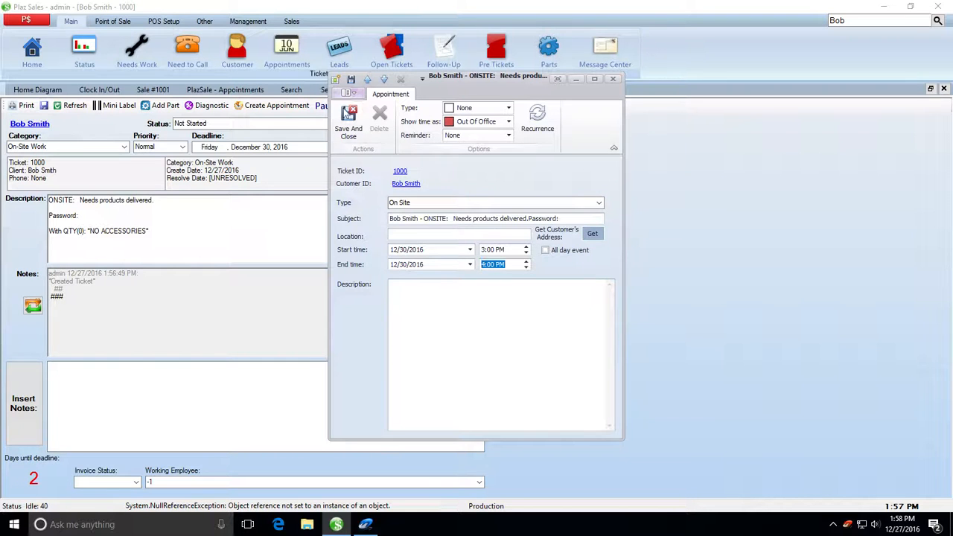
left_click(349, 123)
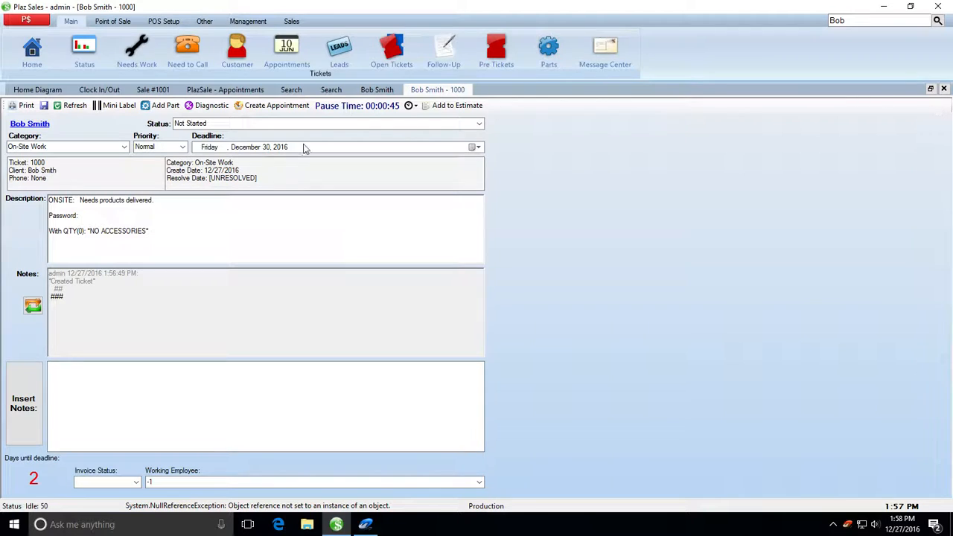
Step: Change the Friday 3:00 PM appointment's type to On Site, save it, and return to the customer's record
left_click(285, 51)
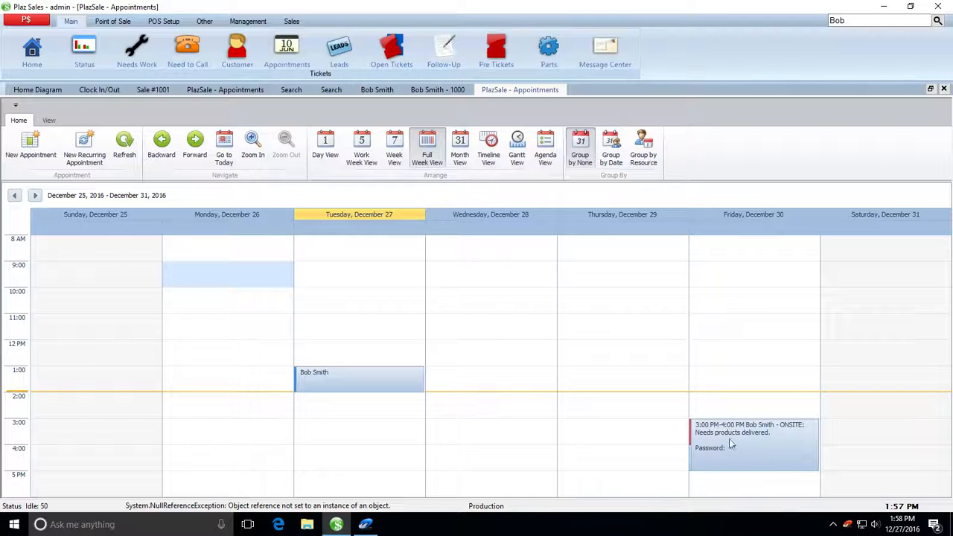
double_click(775, 447)
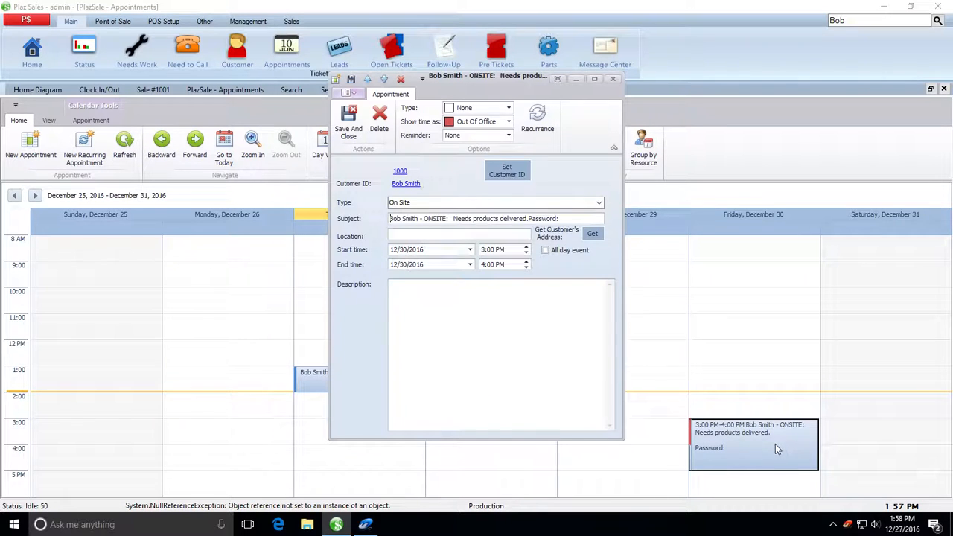
left_click(508, 108)
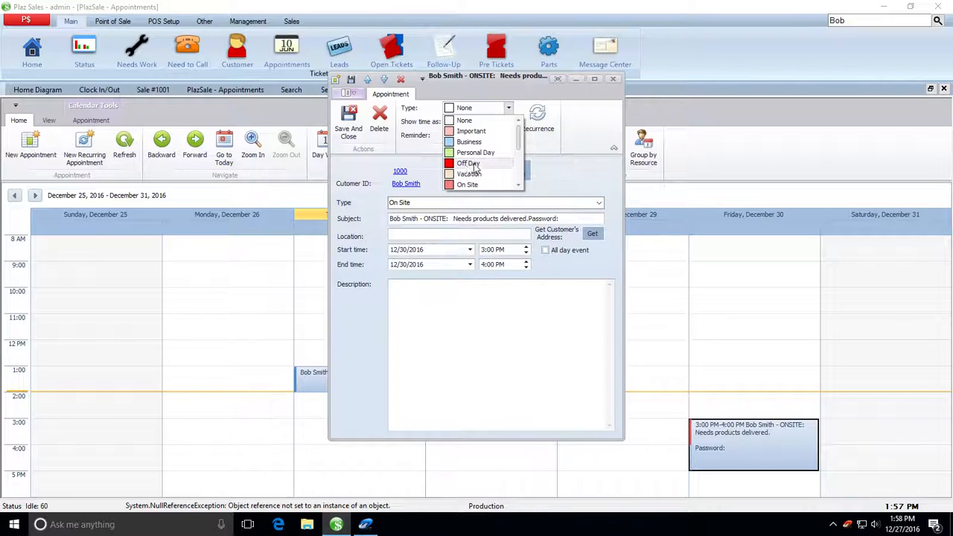
scroll(475, 167, "down", 2)
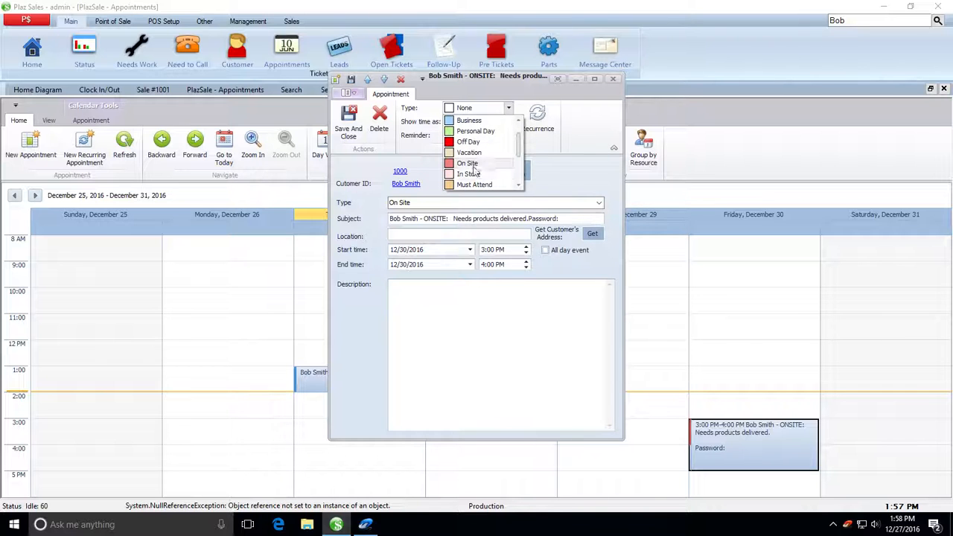
left_click(473, 165)
left_click(348, 121)
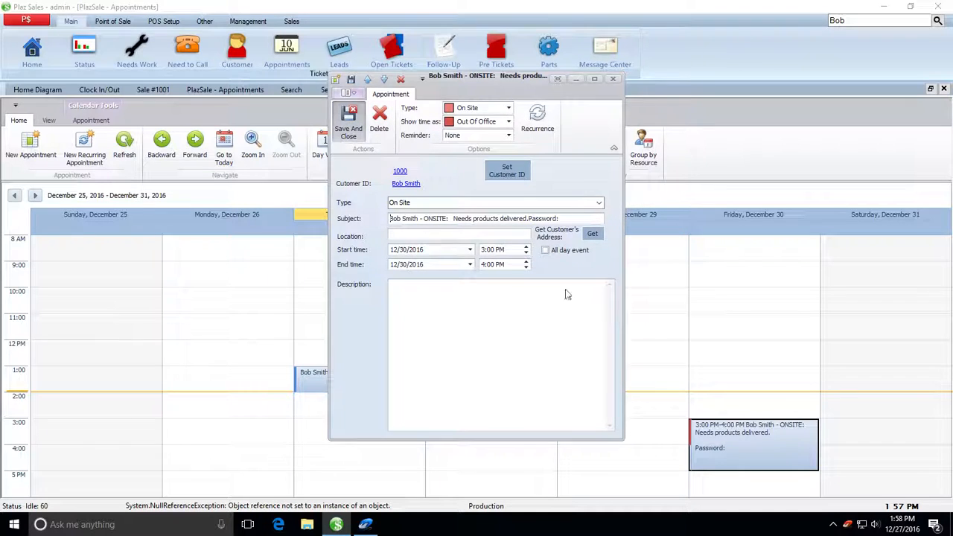
left_click(738, 335)
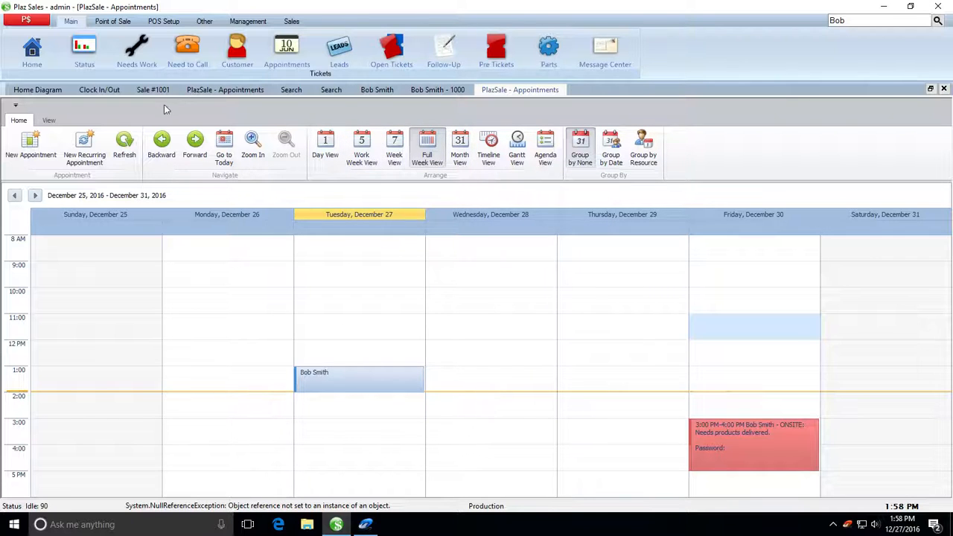
left_click(376, 89)
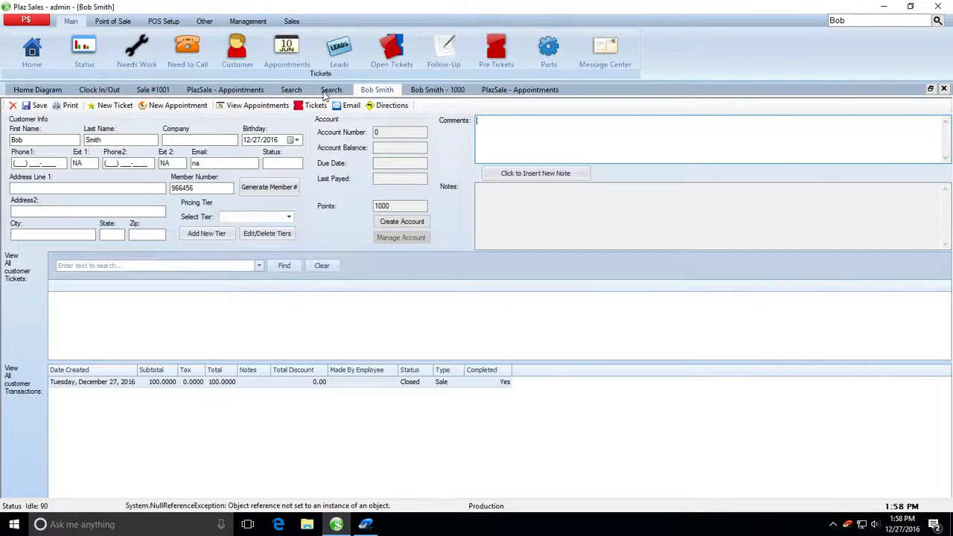
Step: Add a part described as 'test' to ticket 1000
left_click(432, 90)
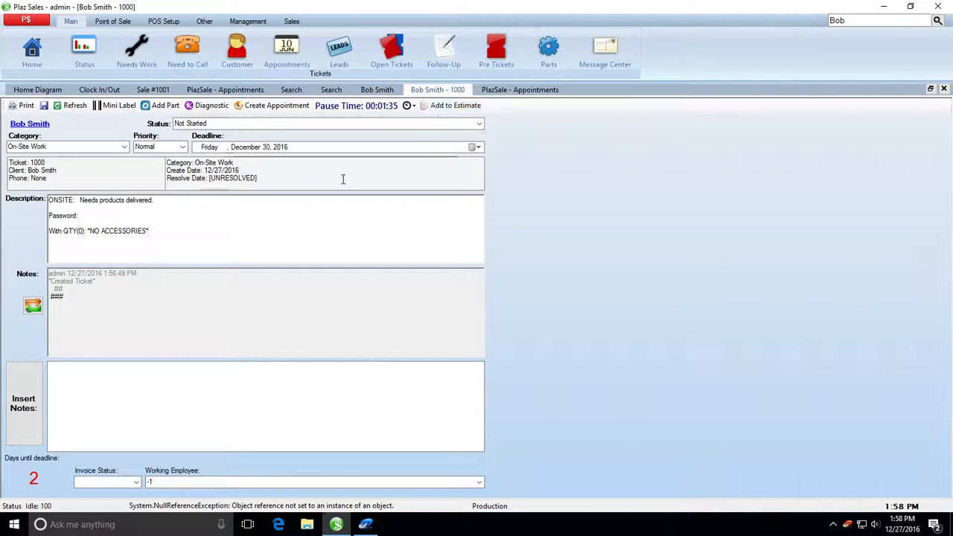
left_click(161, 106)
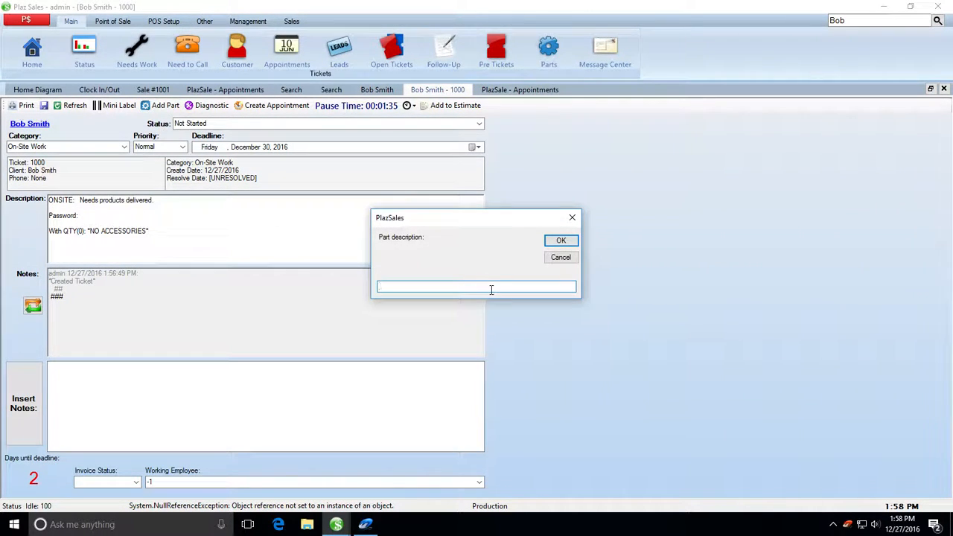
type("test")
key("Return")
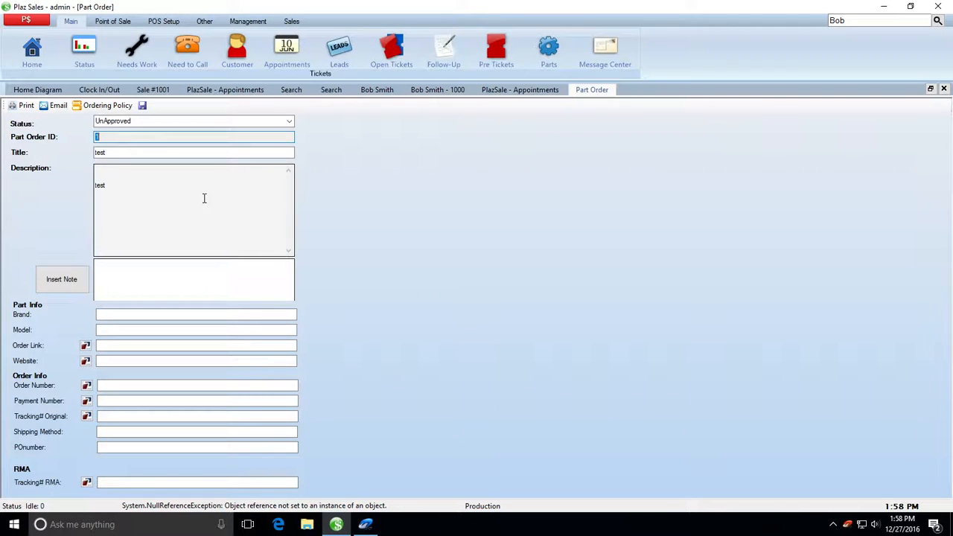
Step: Visit the part order's Brand and Order Link fields, then bring up a blank New Check
left_click(101, 21)
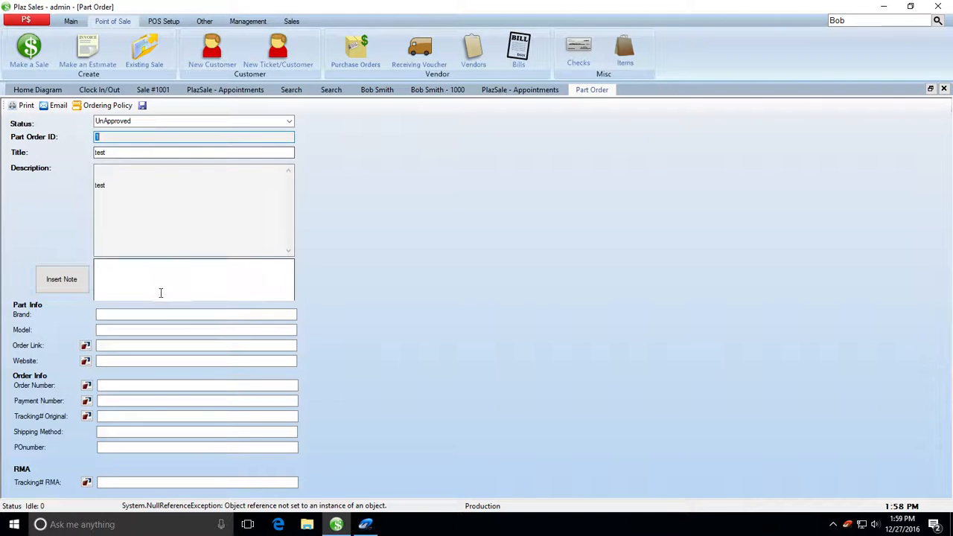
left_click(127, 313)
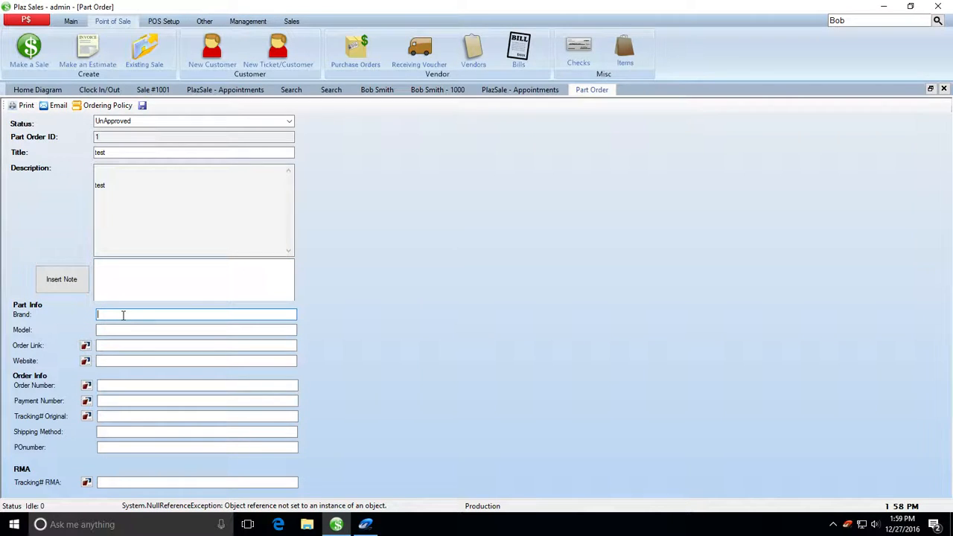
left_click(124, 345)
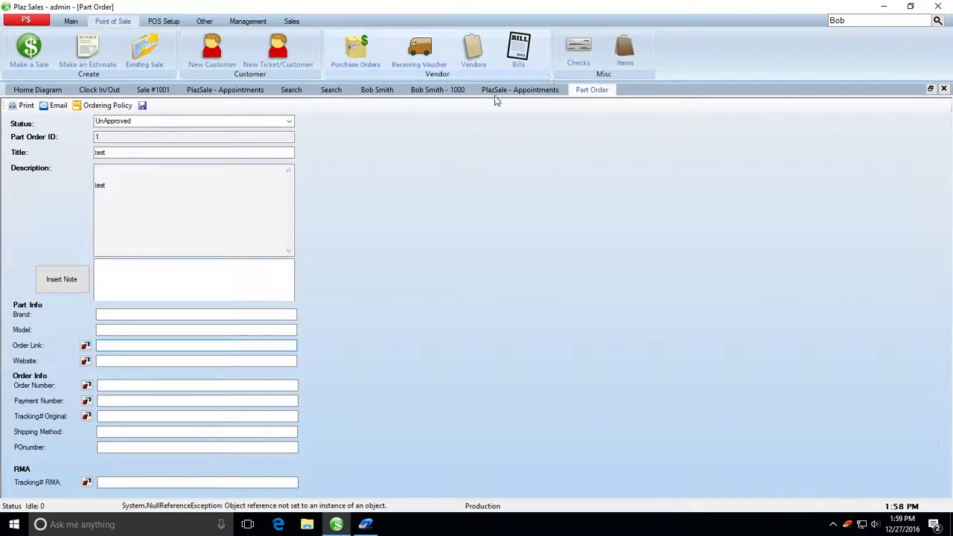
left_click(582, 52)
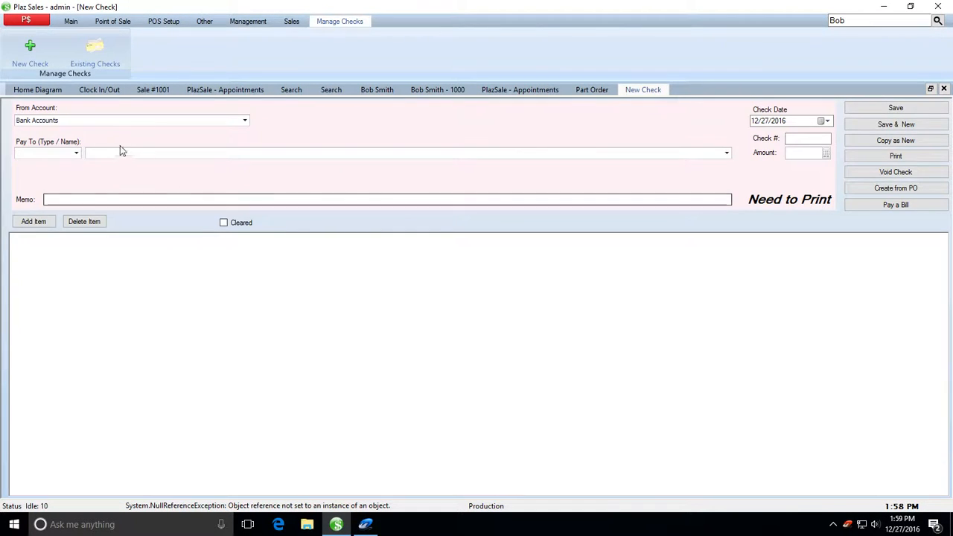
Step: Set the check's payee type to Customer and pick the customer as payee
left_click(76, 153)
left_click(74, 162)
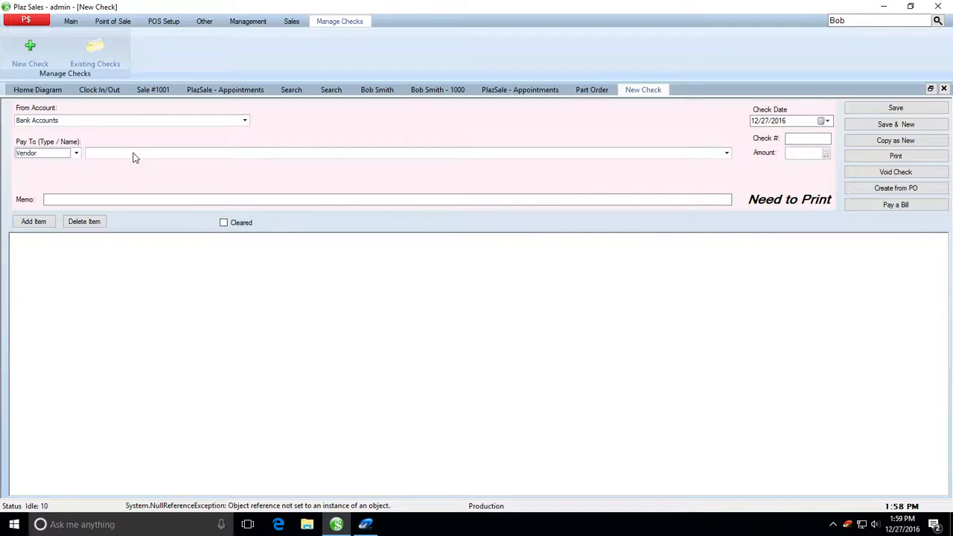
left_click(134, 154)
left_click(134, 155)
left_click(135, 154)
left_click(80, 154)
left_click(76, 156)
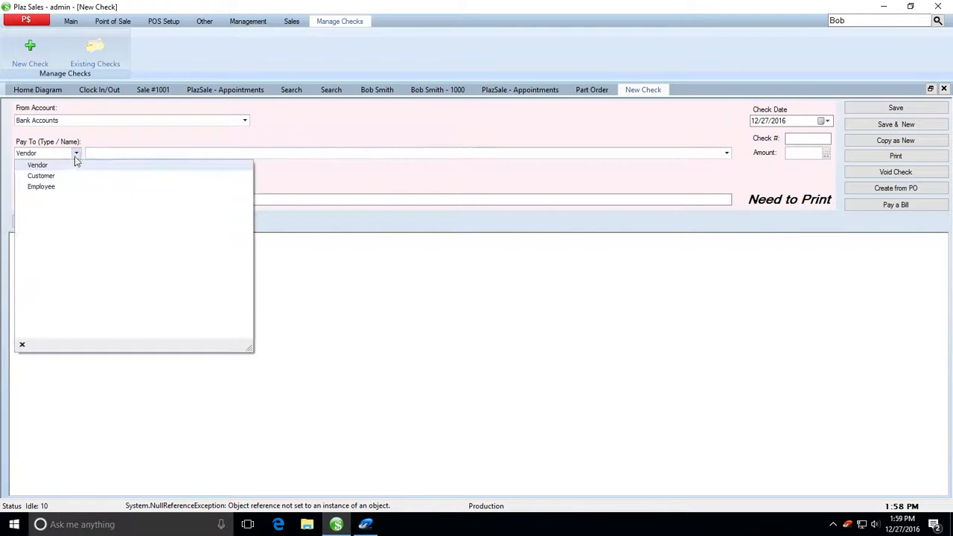
left_click(57, 175)
left_click(128, 153)
left_click(118, 175)
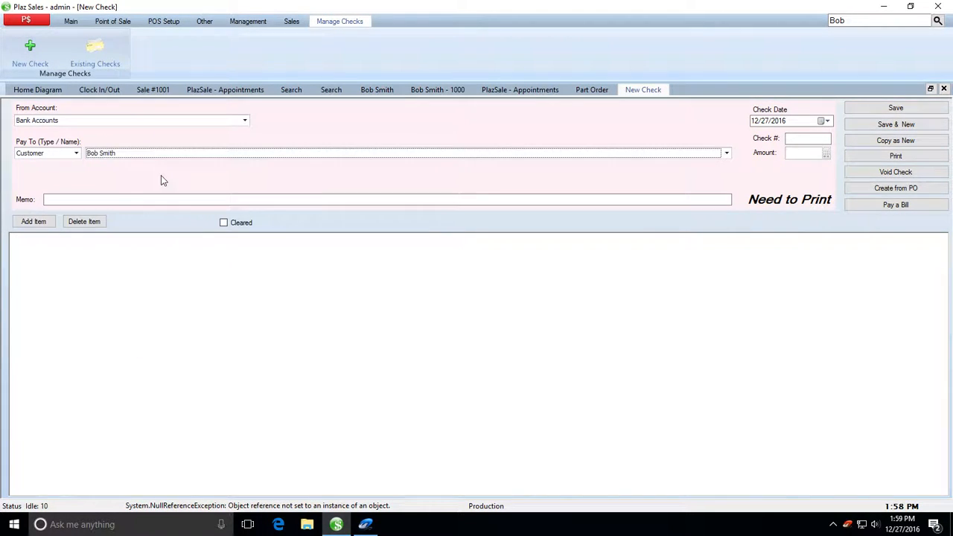
Step: Add one Product line item for Half Discount to the check
left_click(22, 222)
left_click(79, 243)
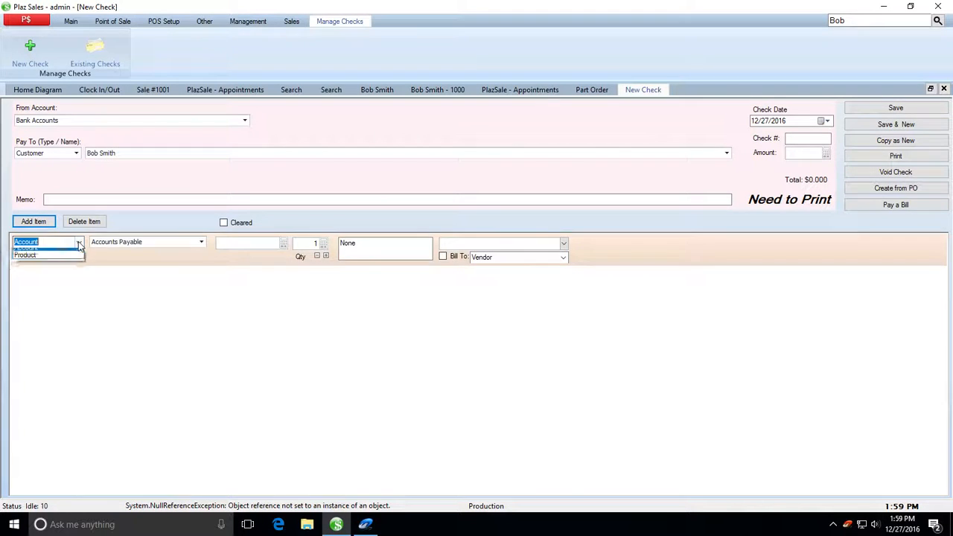
left_click(67, 255)
left_click(203, 243)
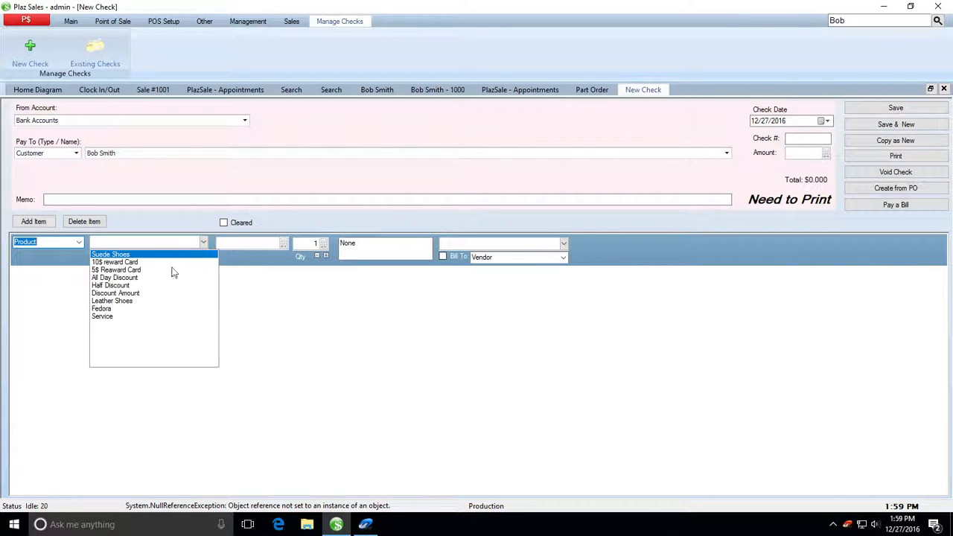
left_click(130, 287)
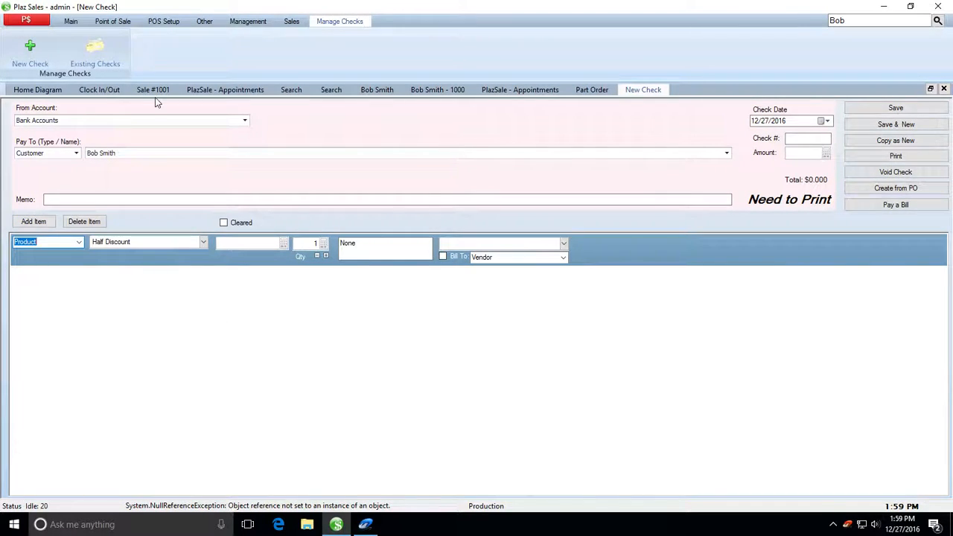
left_click(159, 22)
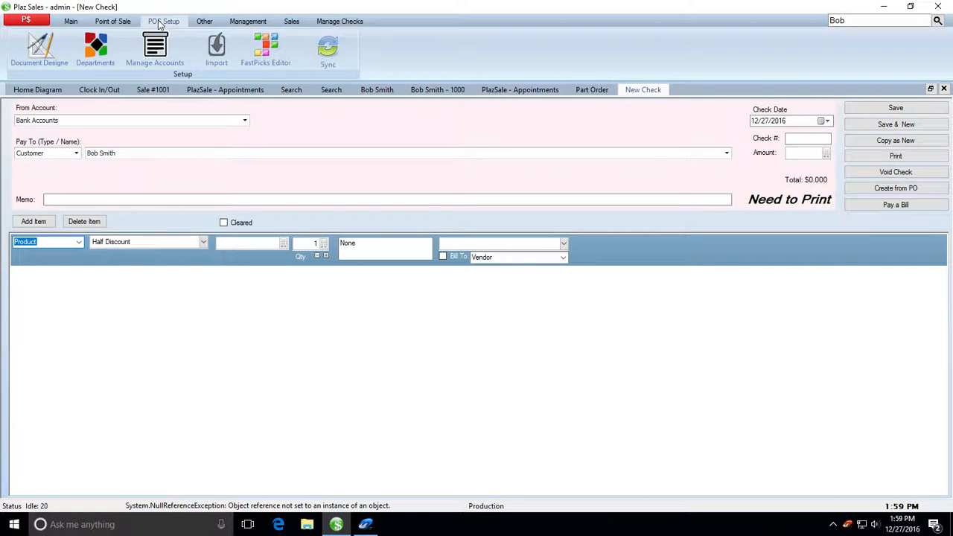
Step: Open Manage Accounts and dismiss the Synchronize Items dialog without syncing
left_click(159, 57)
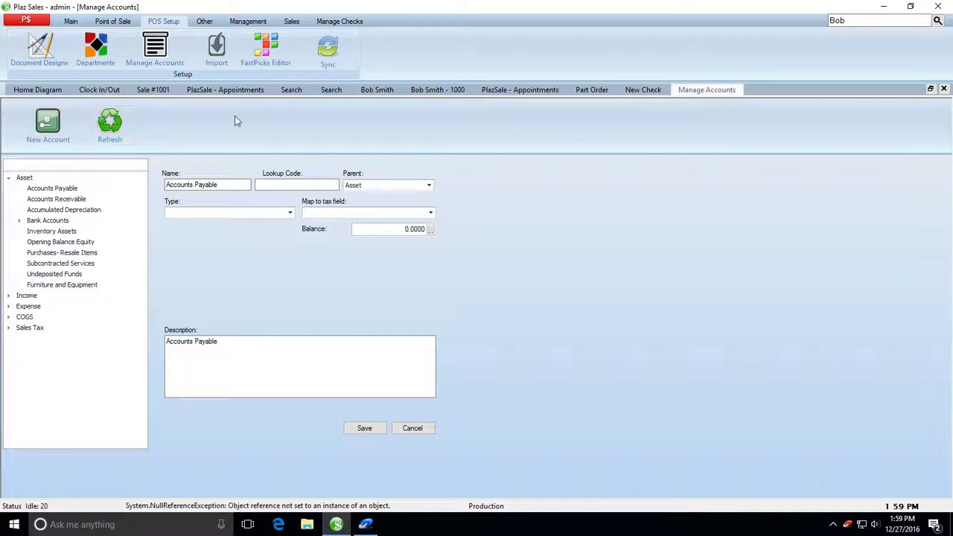
left_click(328, 59)
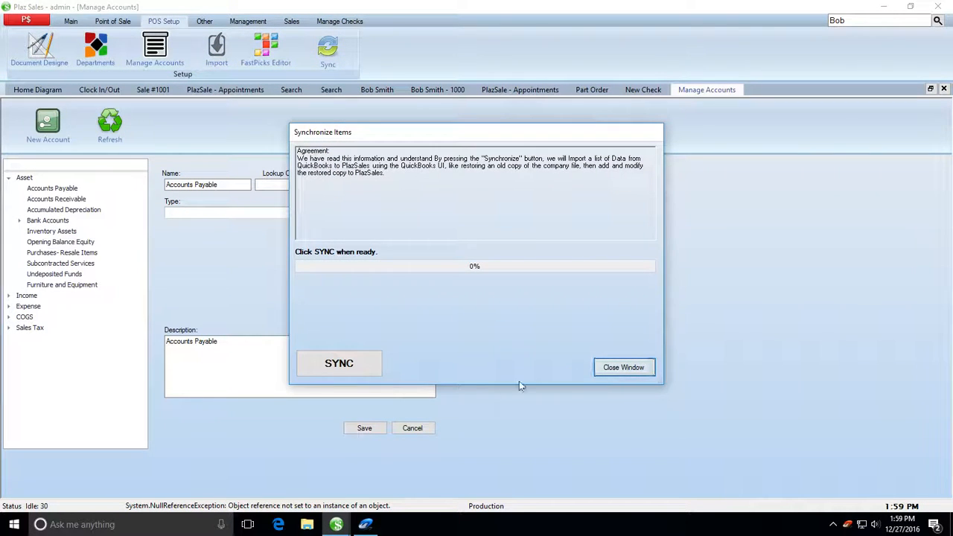
left_click(624, 368)
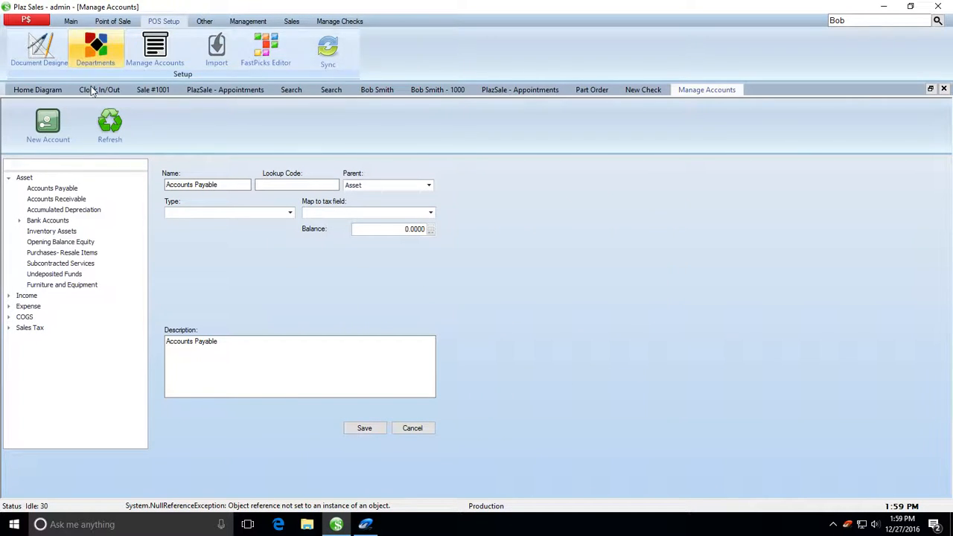
left_click(205, 21)
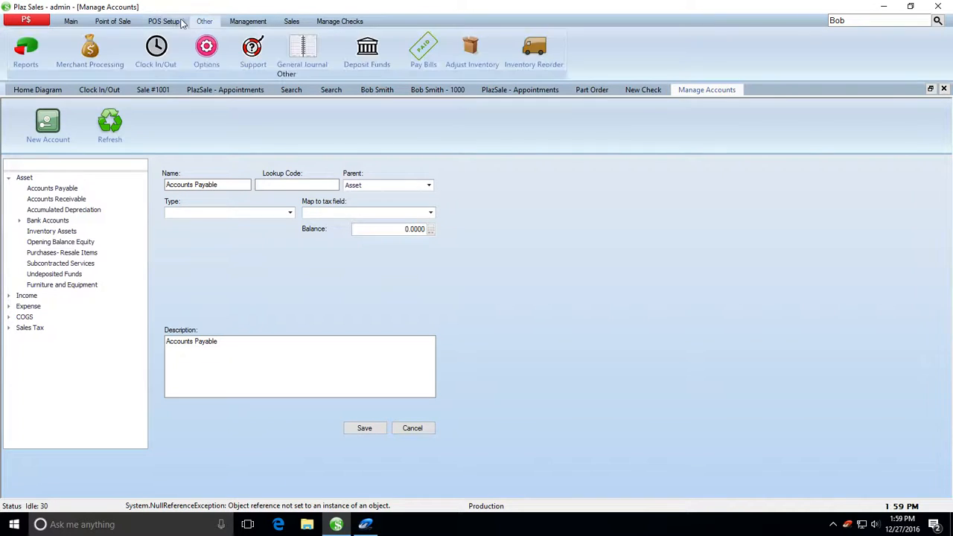
Step: Open Reports and display the Balance Sheet, glancing through the report type list
left_click(25, 58)
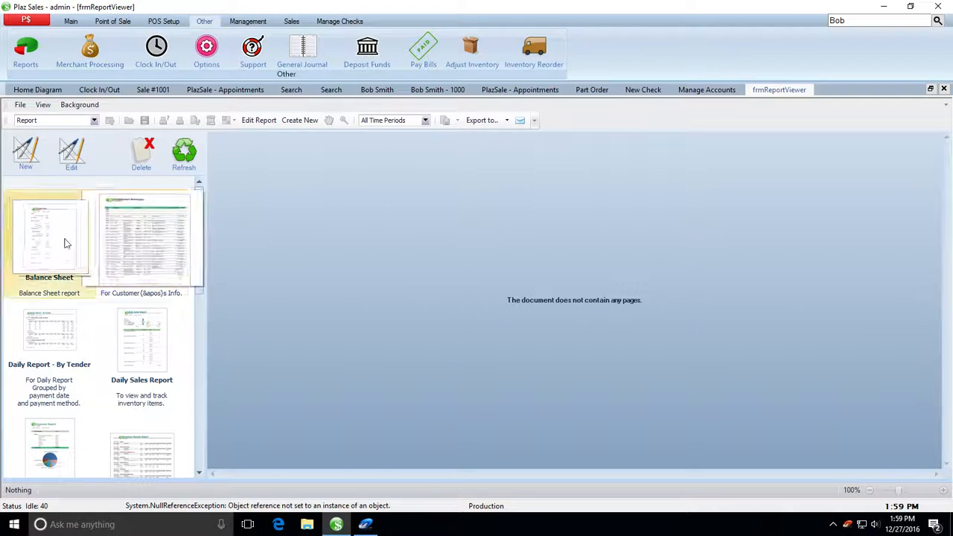
left_click(45, 246)
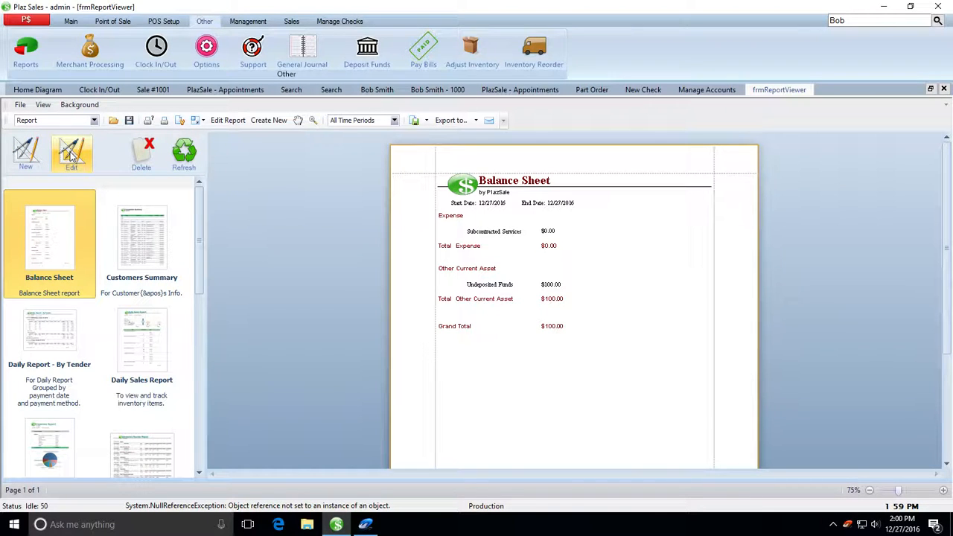
left_click(94, 121)
scroll(102, 170, "down", 2)
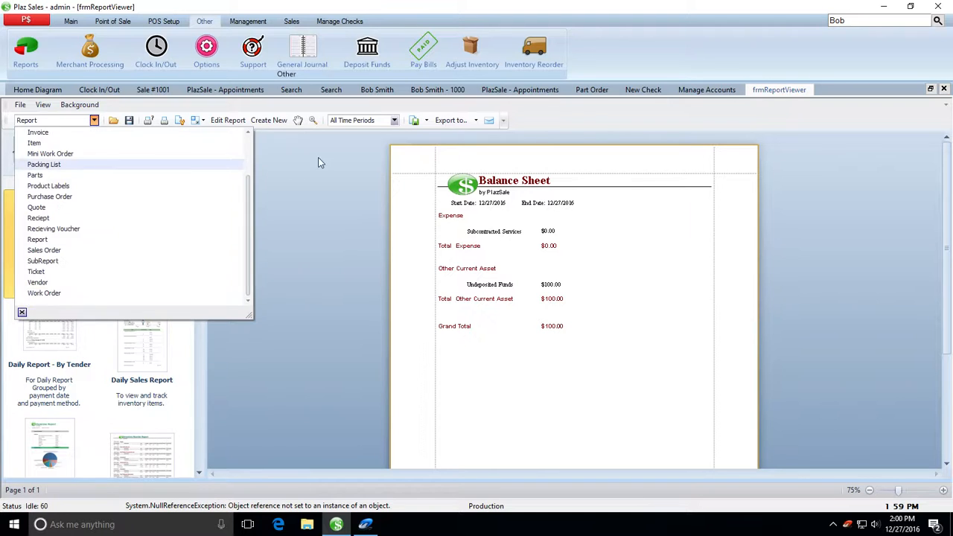
left_click(319, 159)
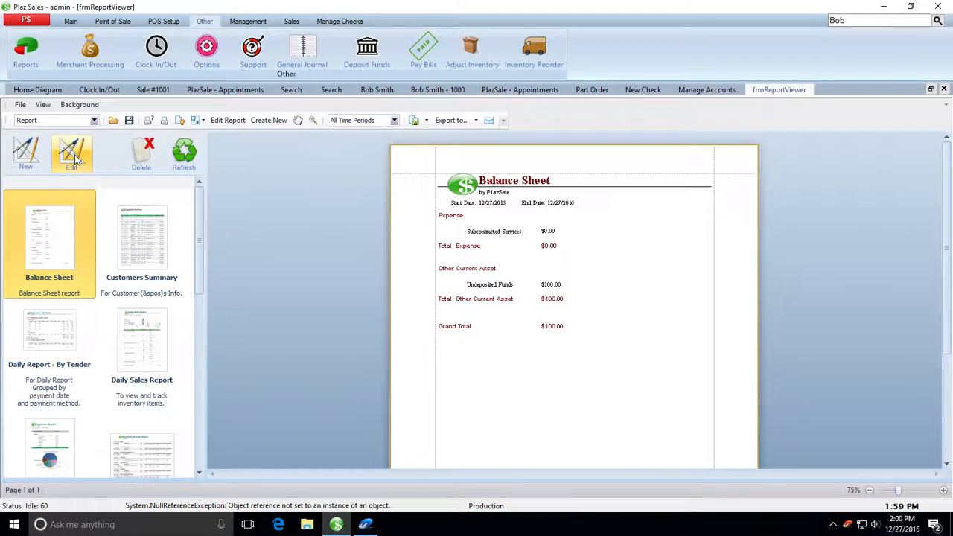
Step: Open the Balance Sheet layout in ReportDesigner, maximize it, then close it
left_click(73, 154)
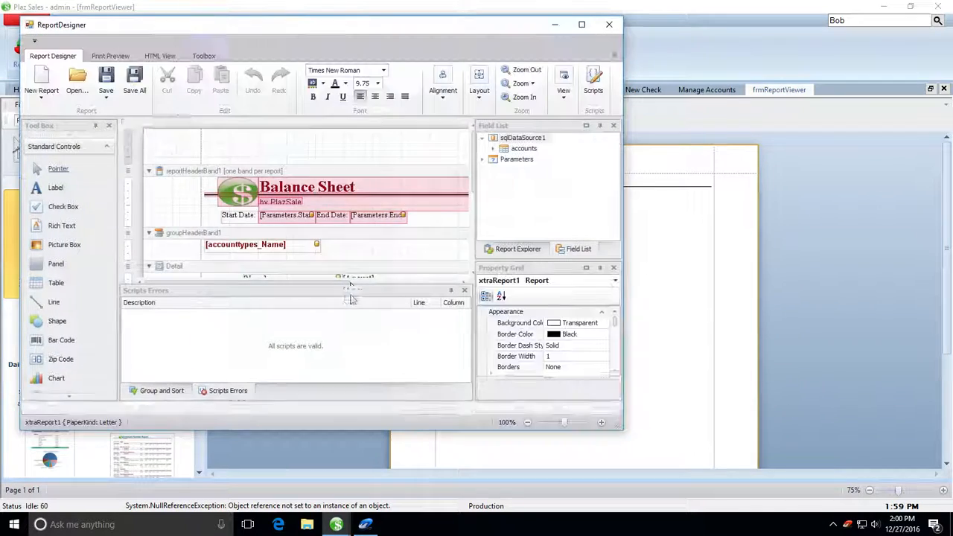
double_click(412, 28)
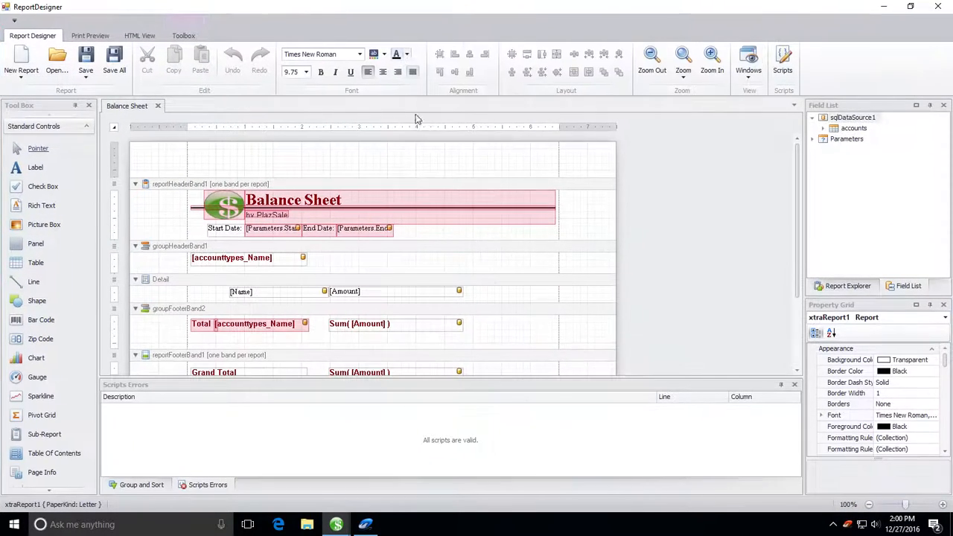
left_click(215, 204)
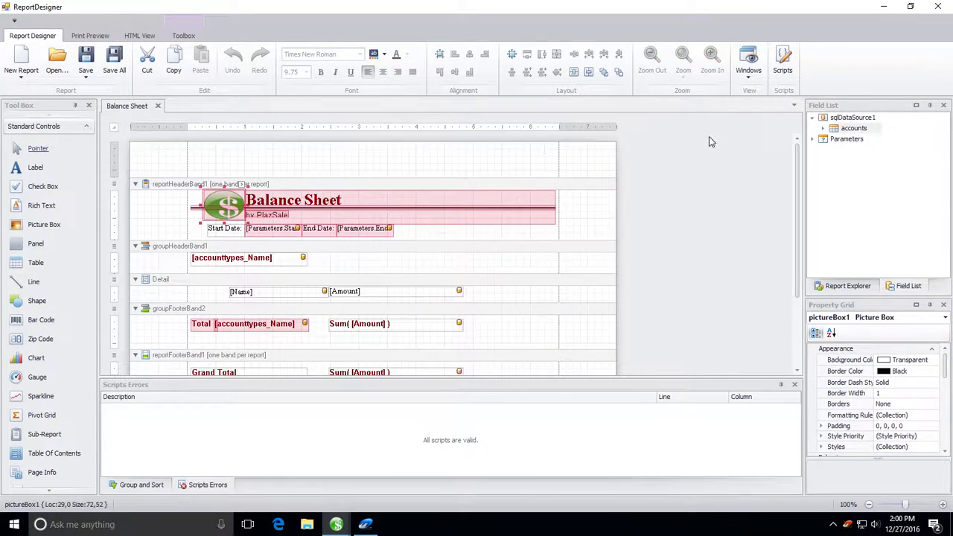
left_click(930, 6)
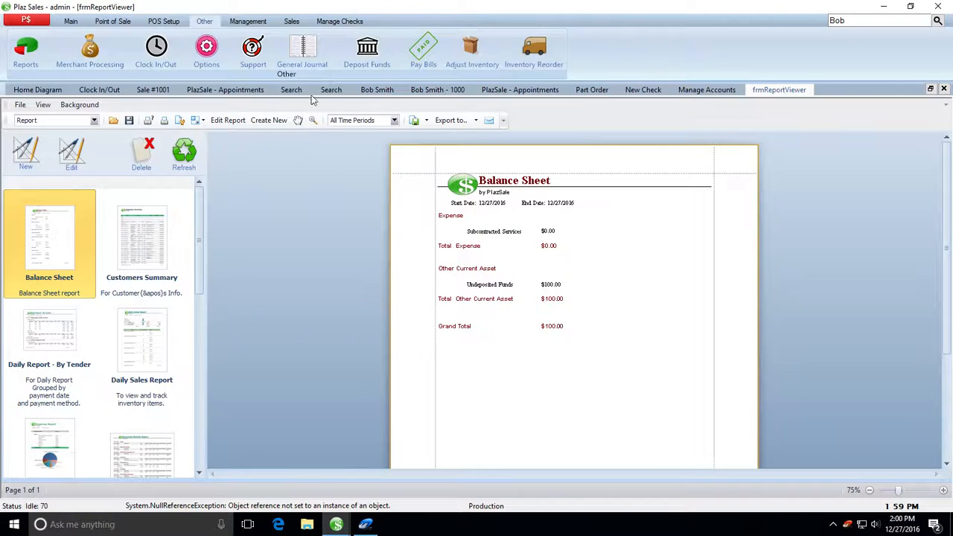
Step: Open the General Journal, then the Manager Stats overview
left_click(301, 51)
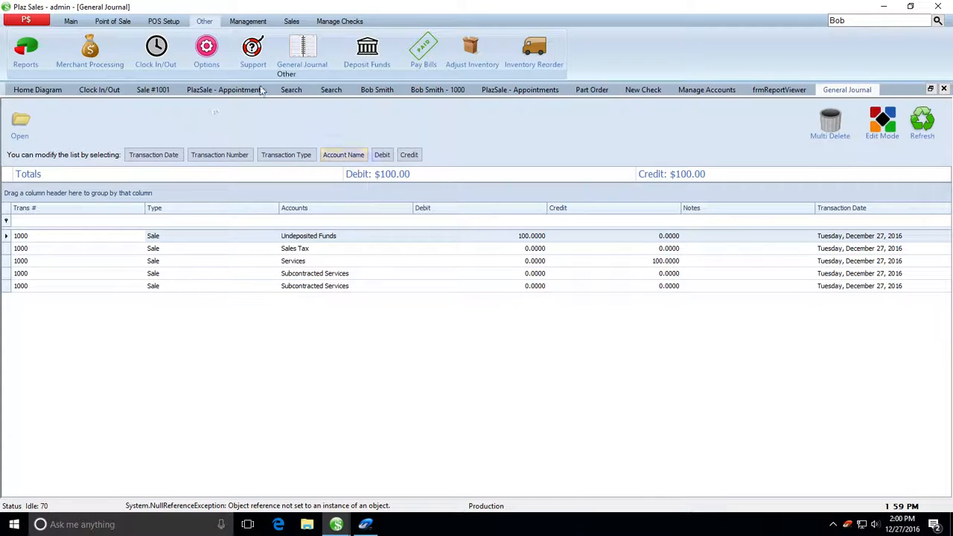
left_click(245, 22)
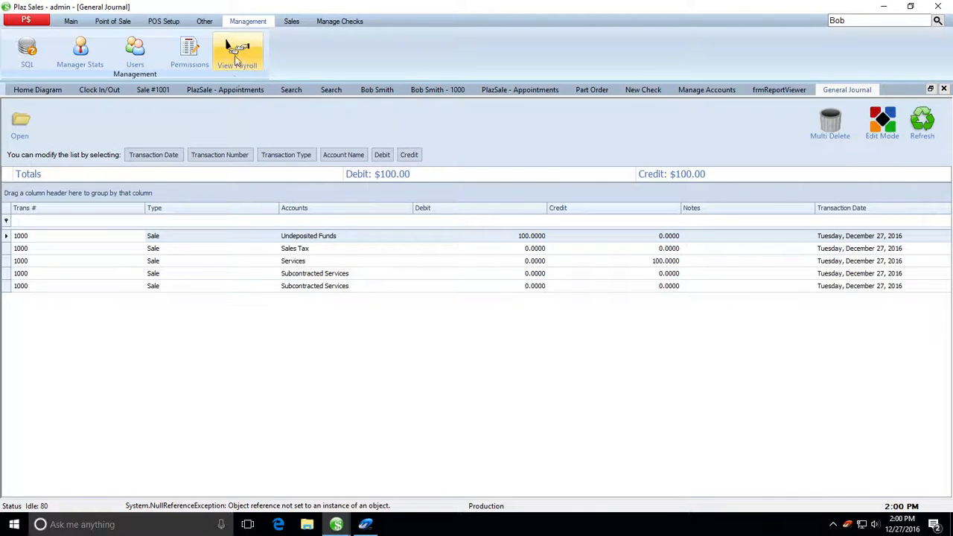
left_click(80, 50)
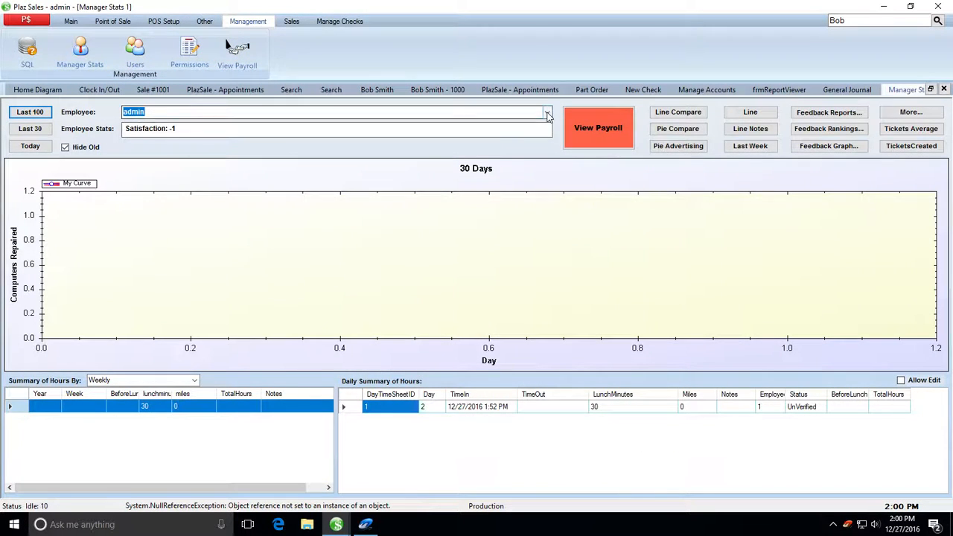
Step: Browse the Sales, Manage Checks and Point of Sale tabs, then open the Items list
left_click(292, 21)
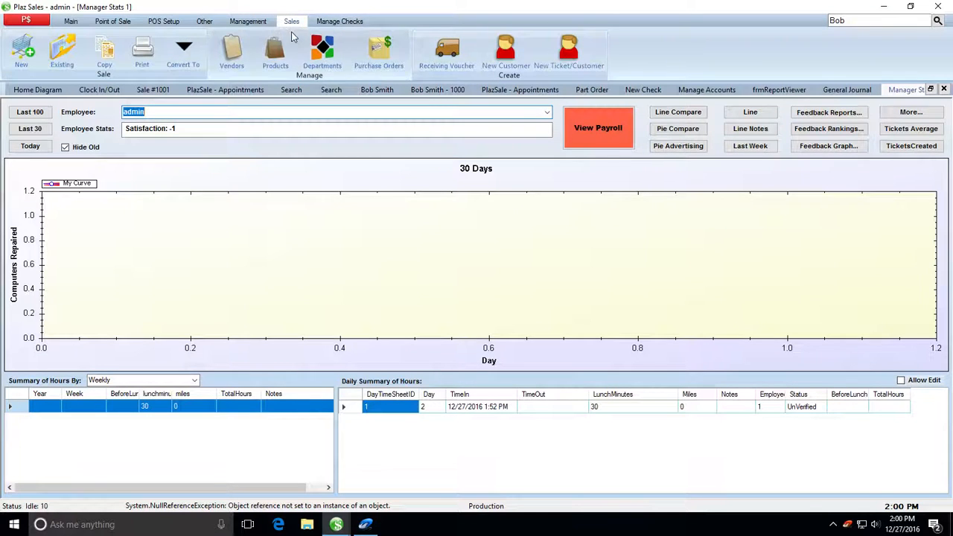
left_click(337, 22)
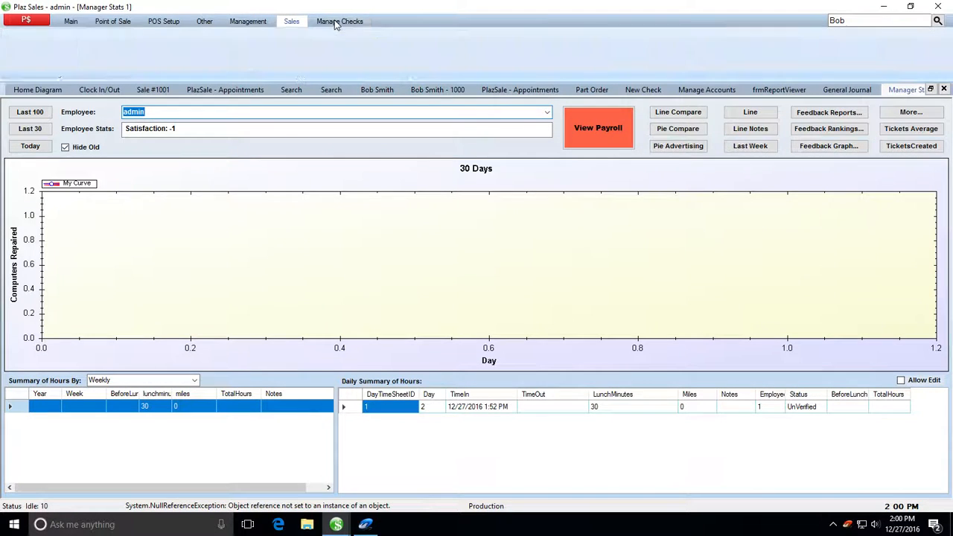
left_click(123, 23)
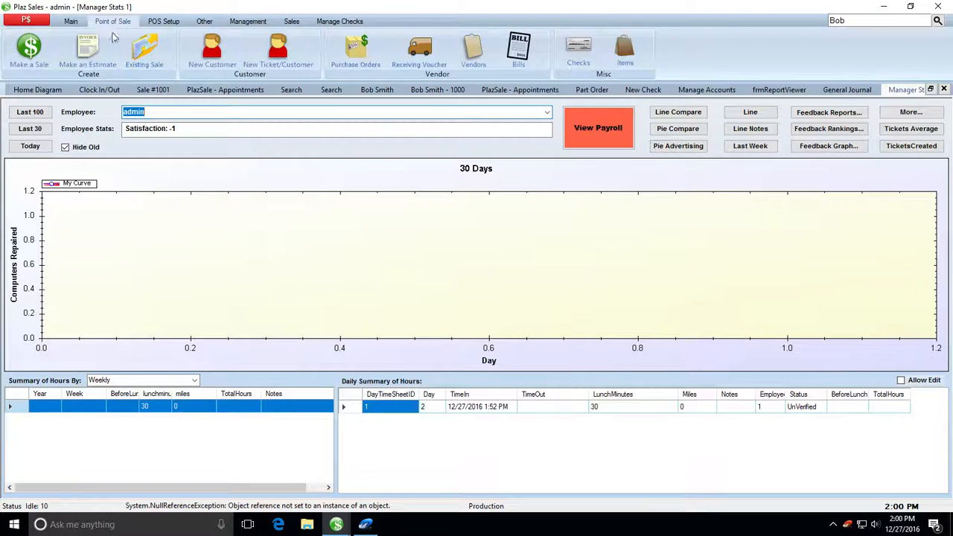
left_click(625, 51)
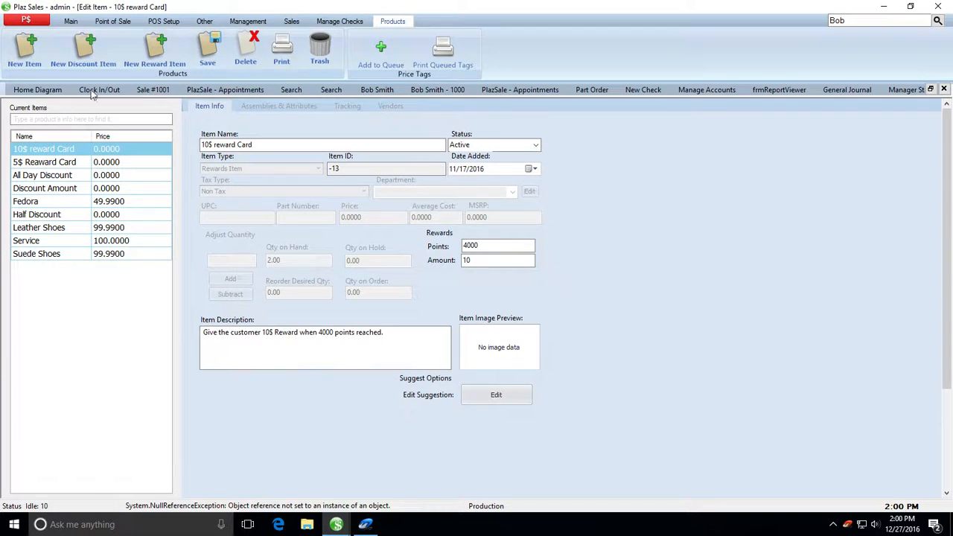
Step: View the Discount Amount item, then start a purchase order and a new Receiving Voucher
left_click(102, 190)
left_click(71, 21)
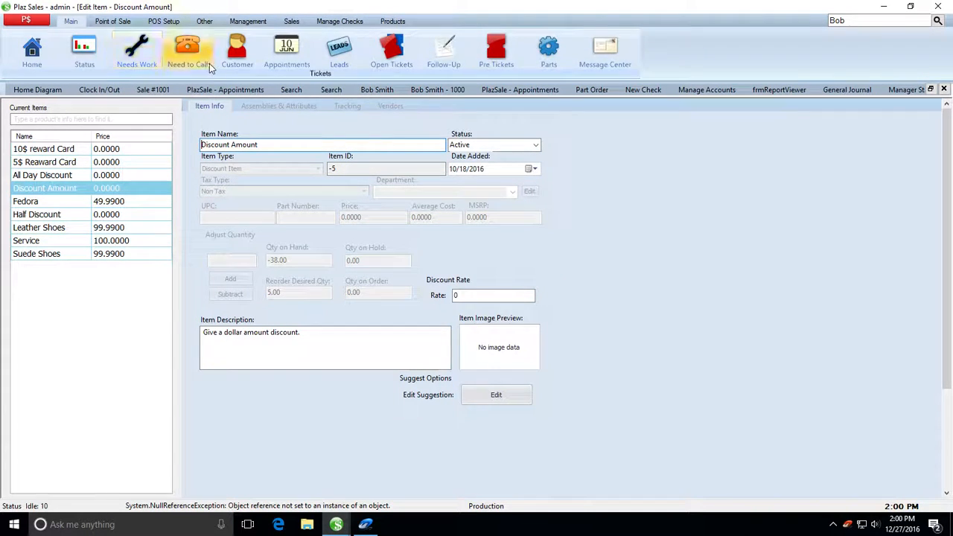
left_click(113, 21)
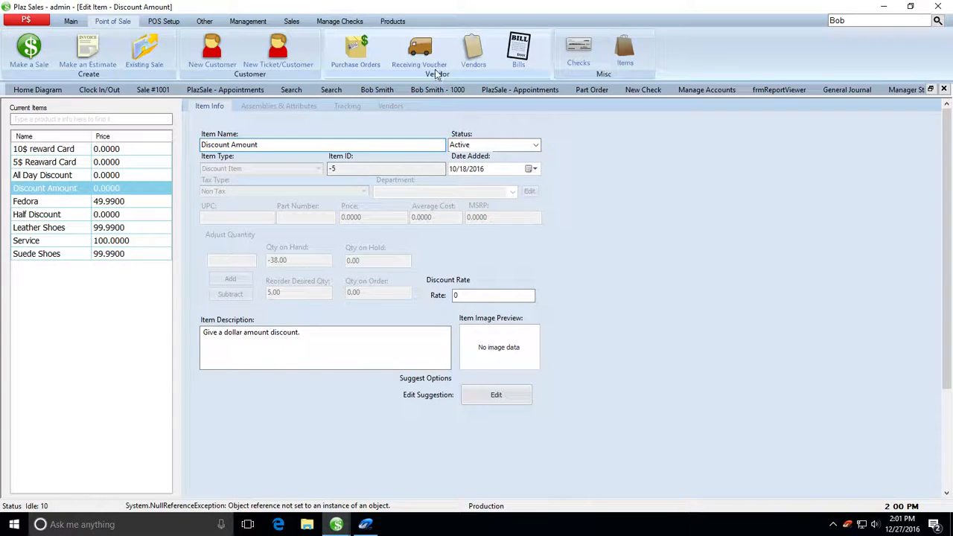
left_click(356, 51)
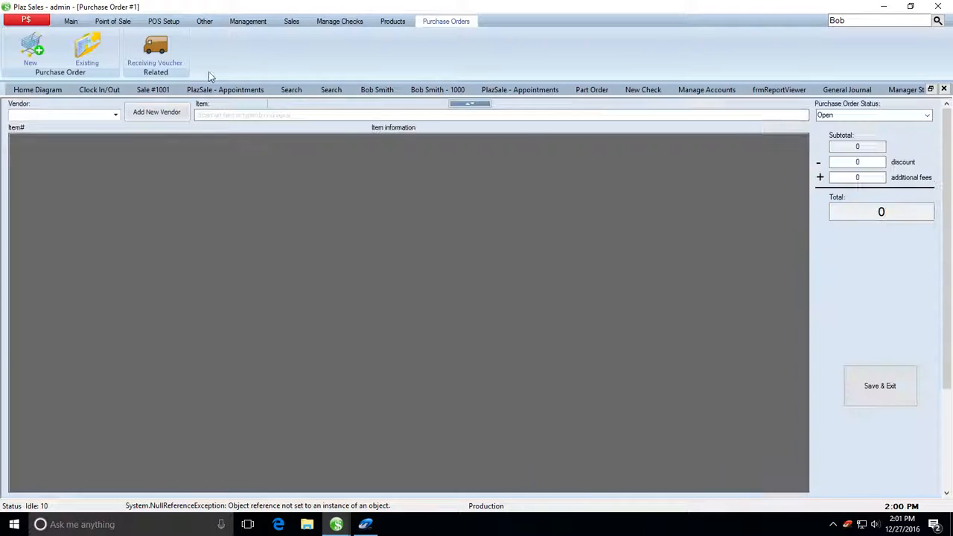
left_click(157, 51)
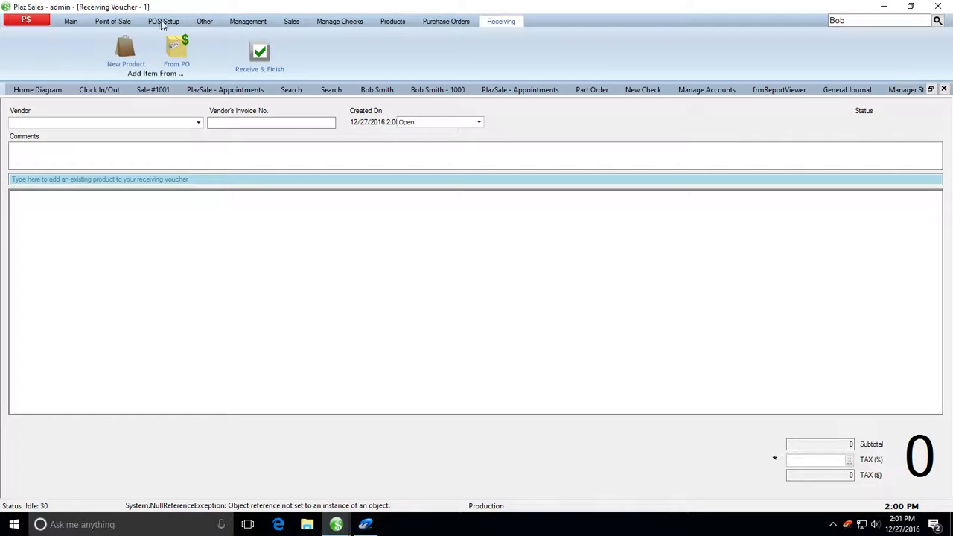
Step: Open a new check and confirm Create from PO lists no purchase orders
left_click(67, 21)
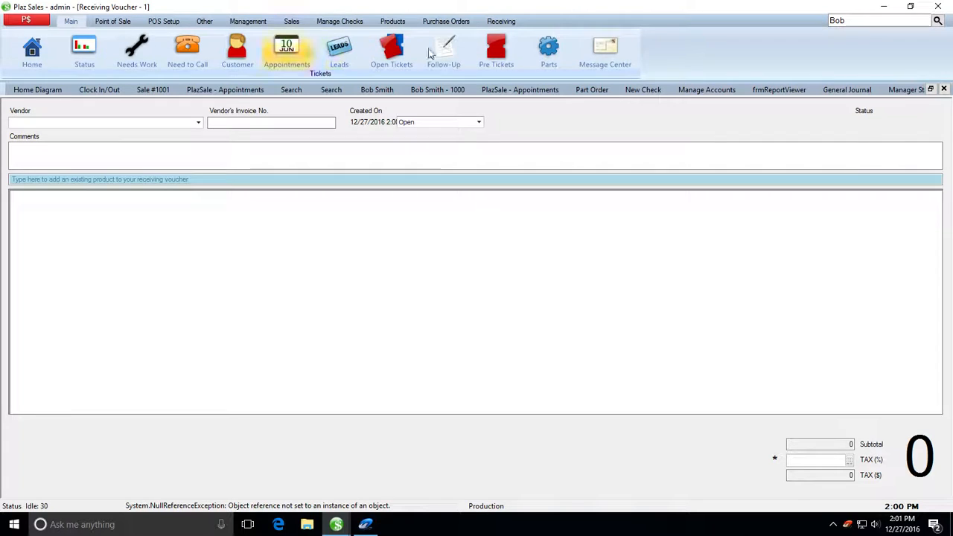
scroll(245, 61, "down", 1)
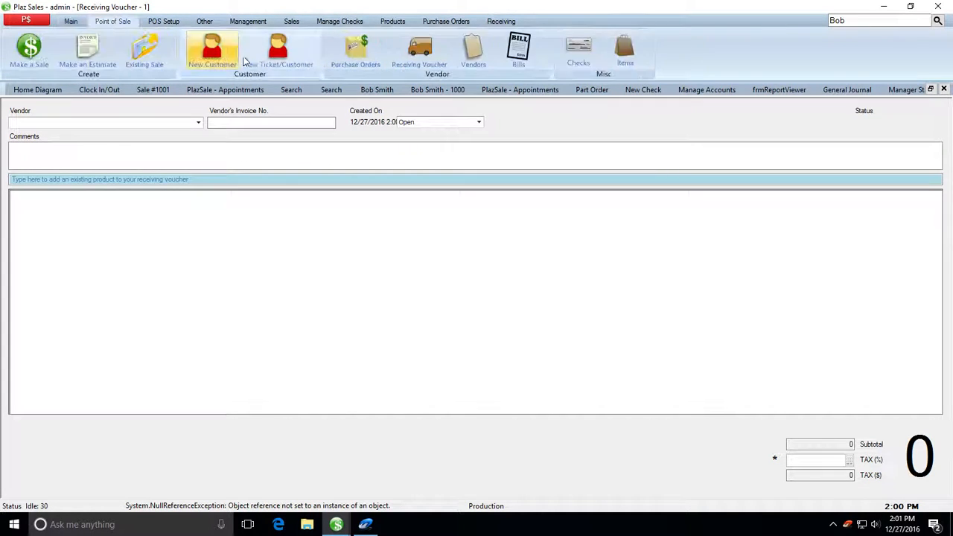
left_click(573, 54)
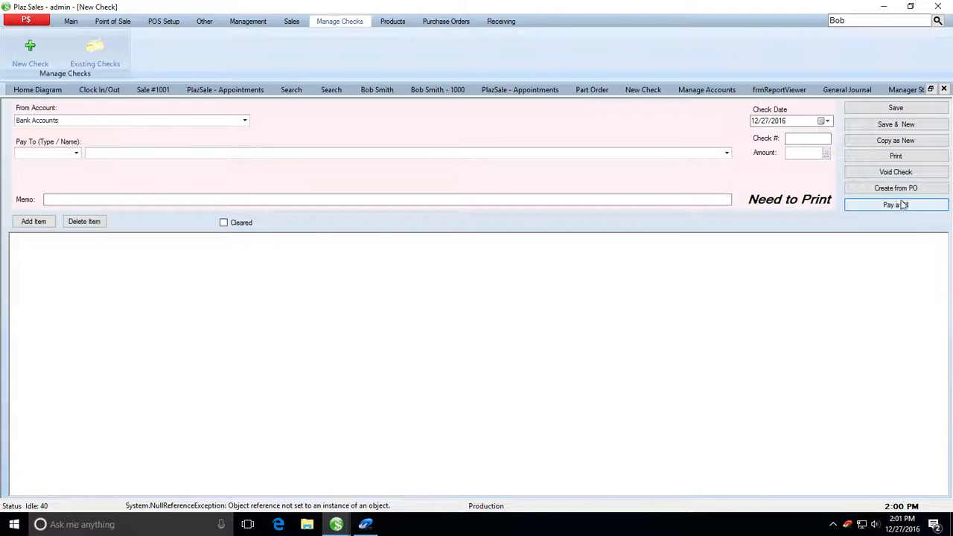
left_click(898, 192)
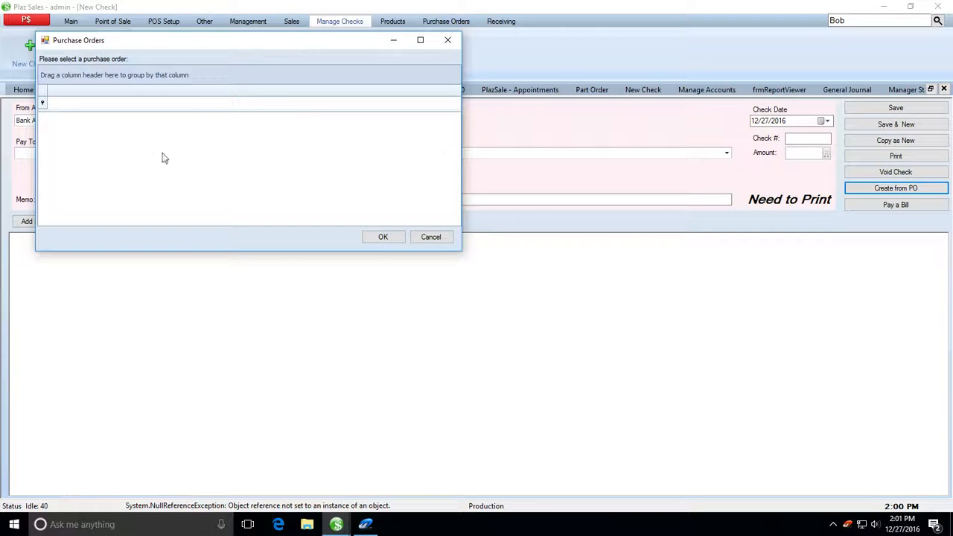
left_click(448, 41)
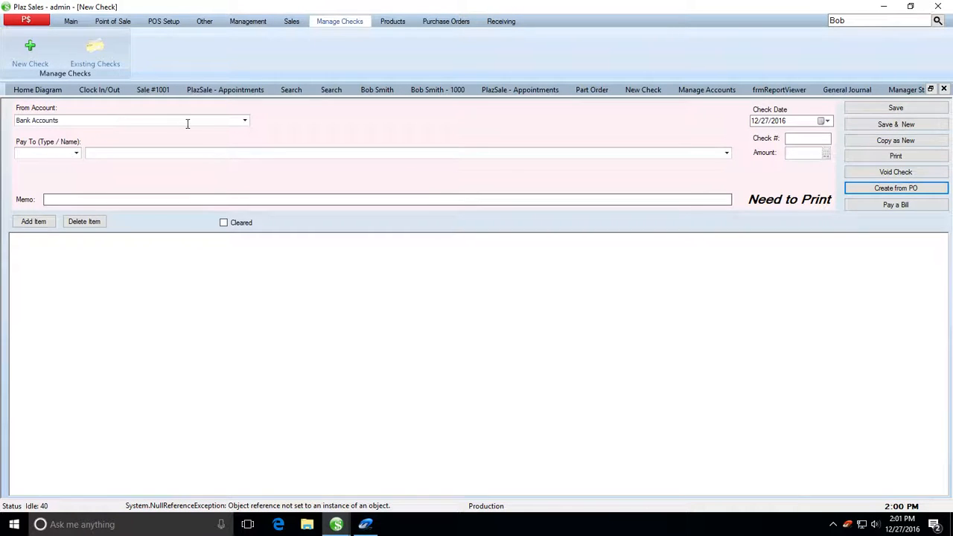
left_click(77, 23)
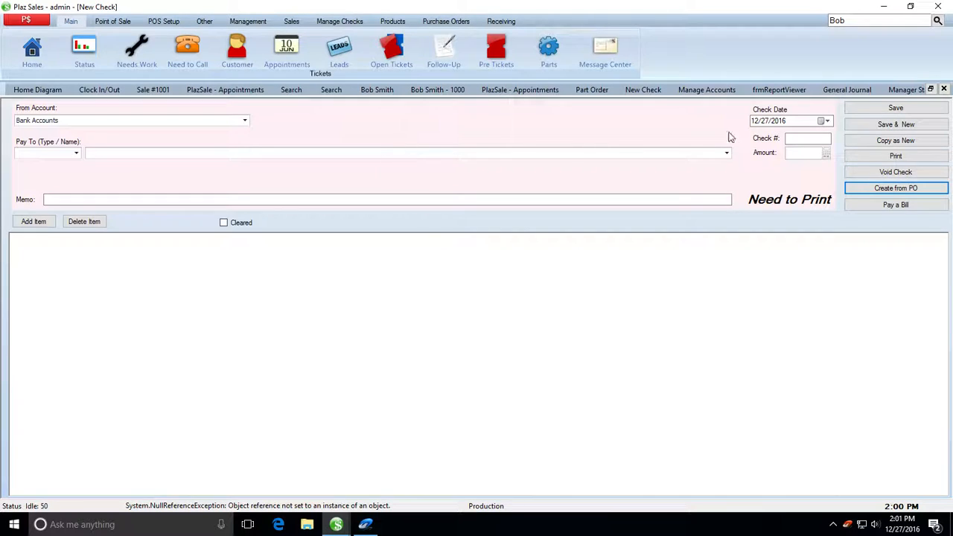
Step: Draft a message to admin with subject 'teset' and body 'stesetse', then clear it with New
left_click(622, 53)
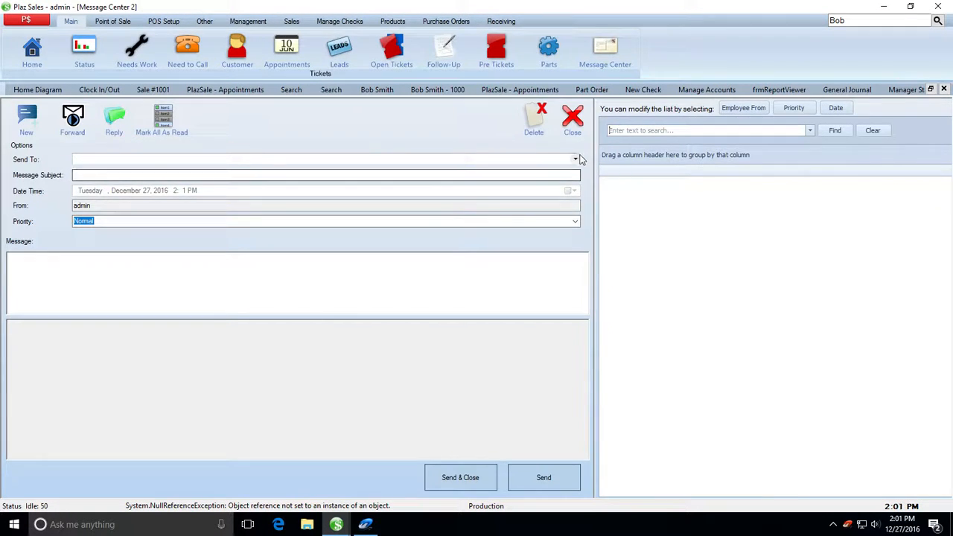
left_click(575, 159)
left_click(141, 172)
left_click(134, 179)
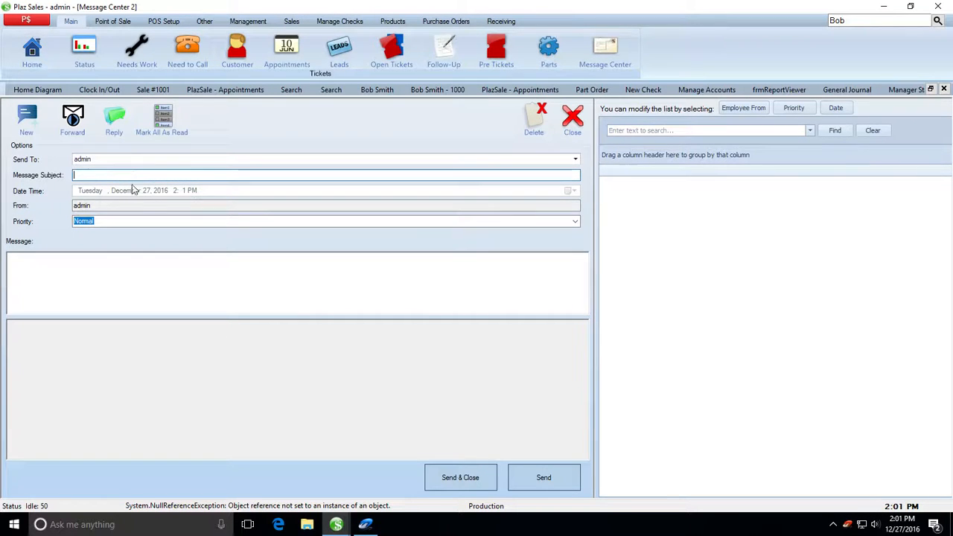
type("teset")
left_click(99, 260)
type("stesetse")
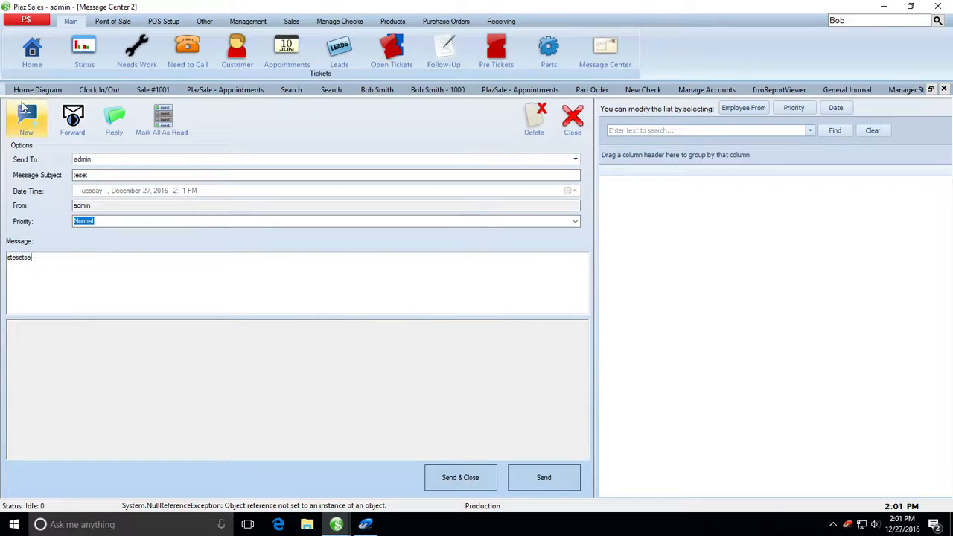
left_click(31, 123)
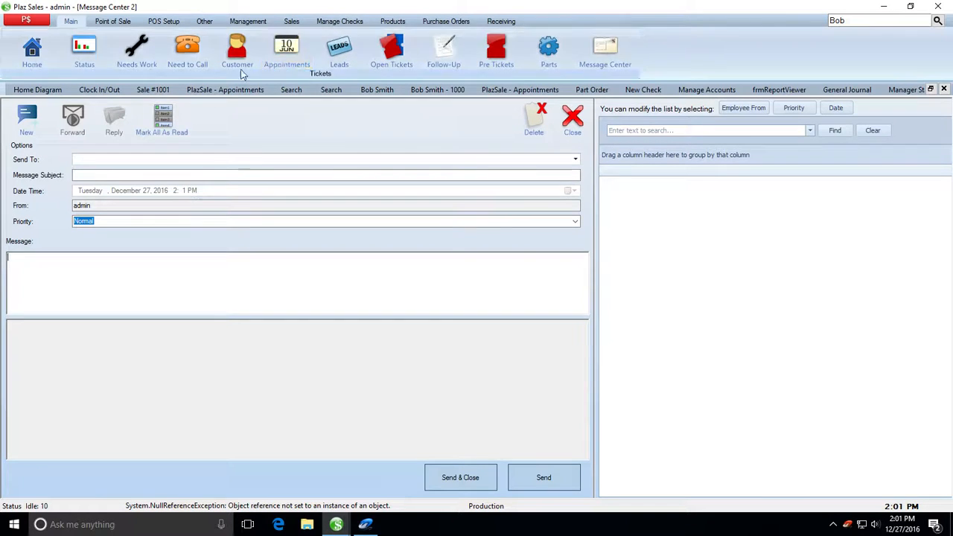
Step: Browse the Point of Sale, POS Setup and Other tabs
left_click(110, 22)
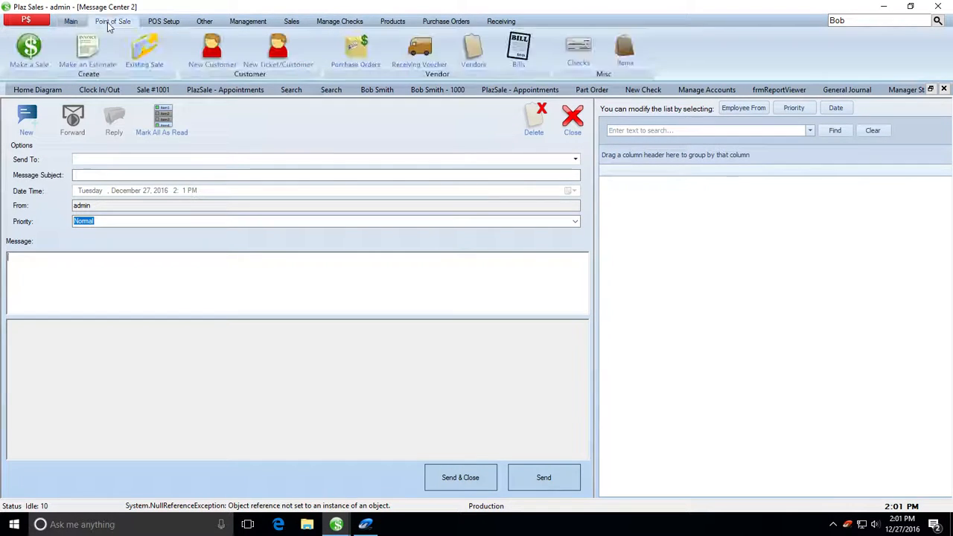
left_click(163, 23)
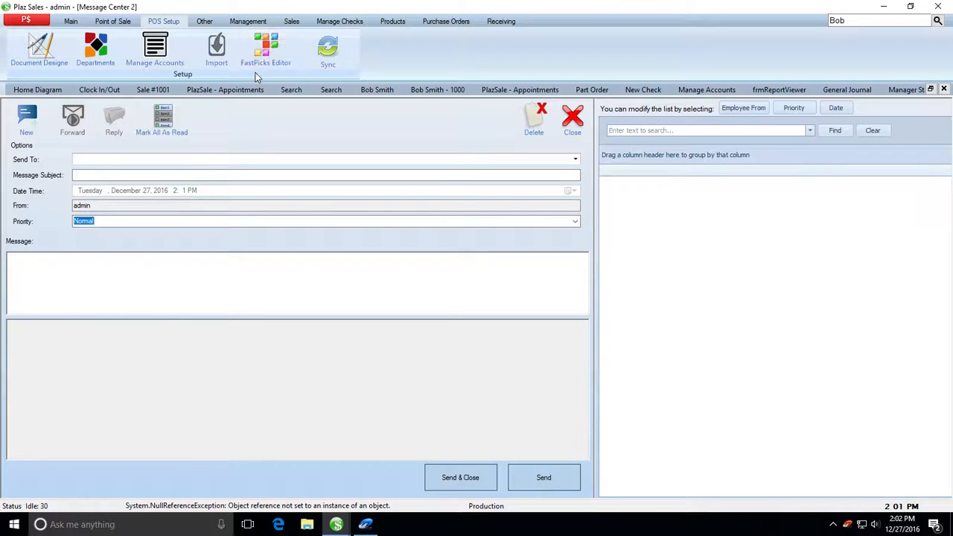
left_click(205, 22)
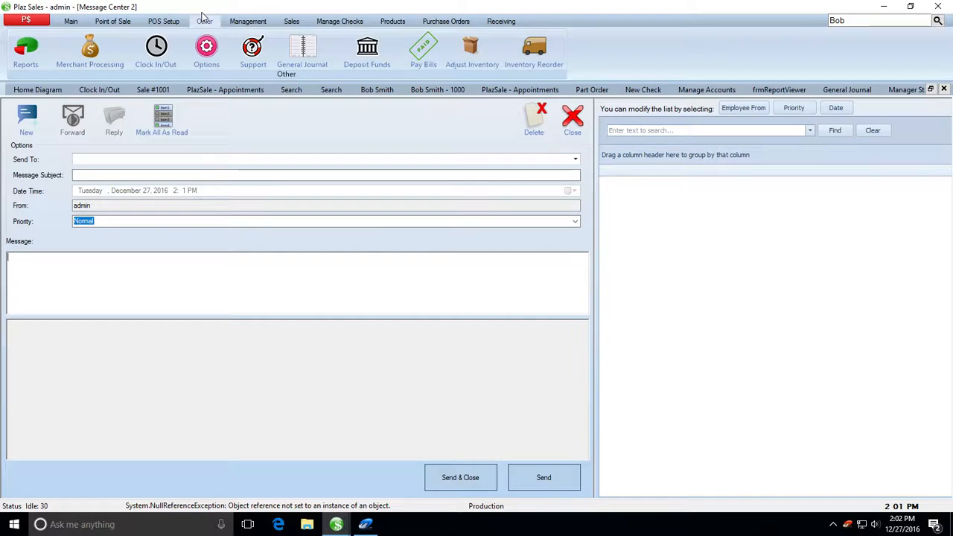